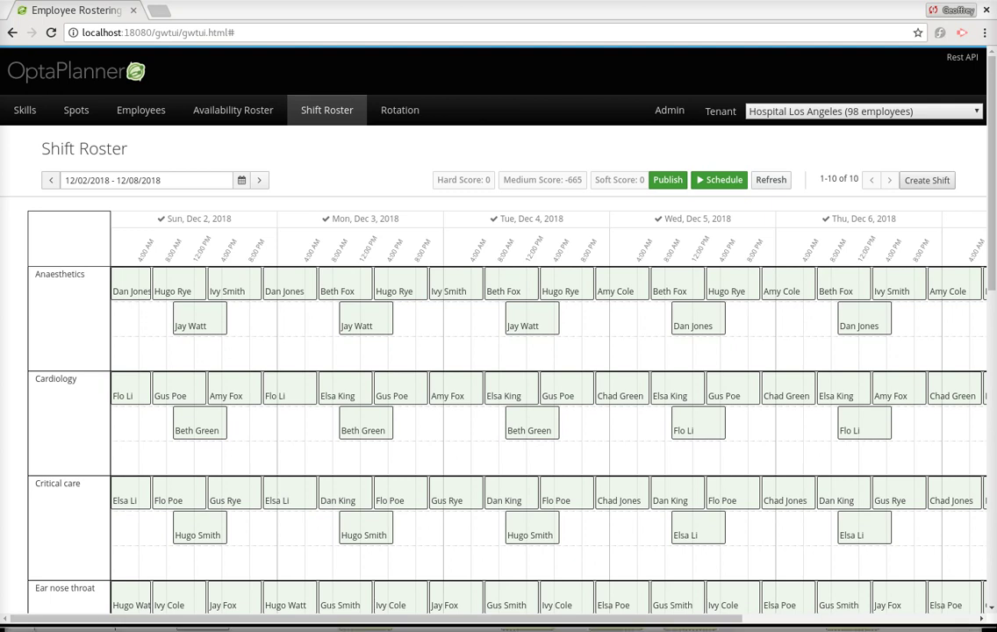
Step: Look over the available tenants, keep Hospital Los Angeles, and add a skill named Public relations
left_click(20, 110)
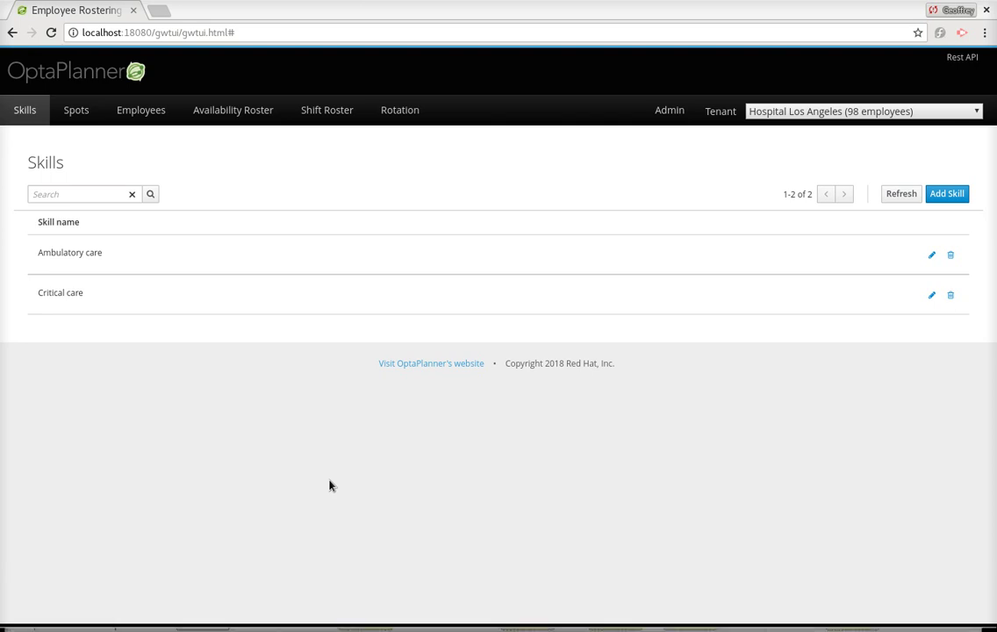
left_click(835, 116)
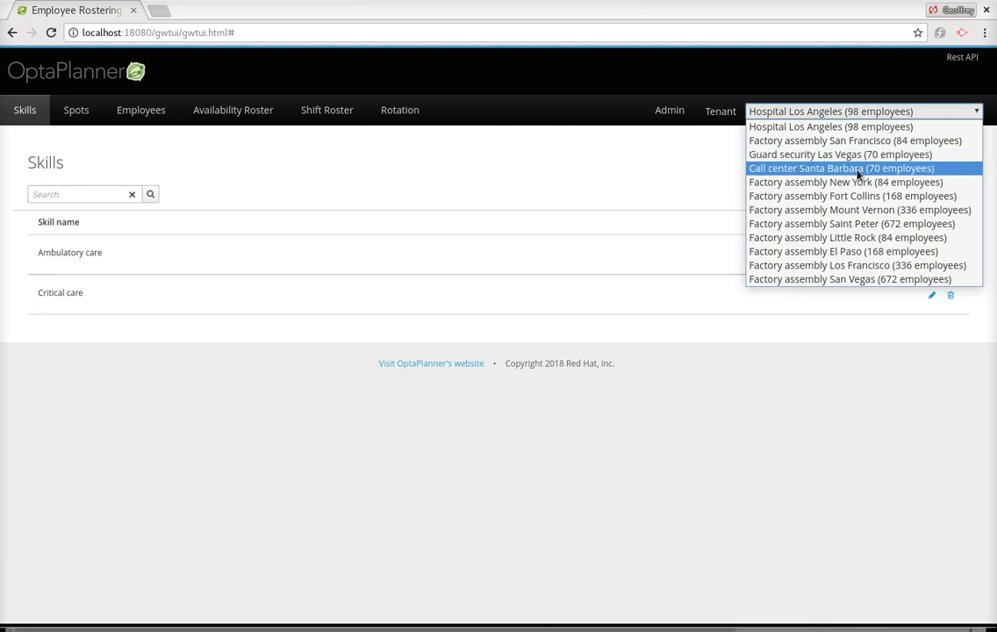
left_click(840, 114)
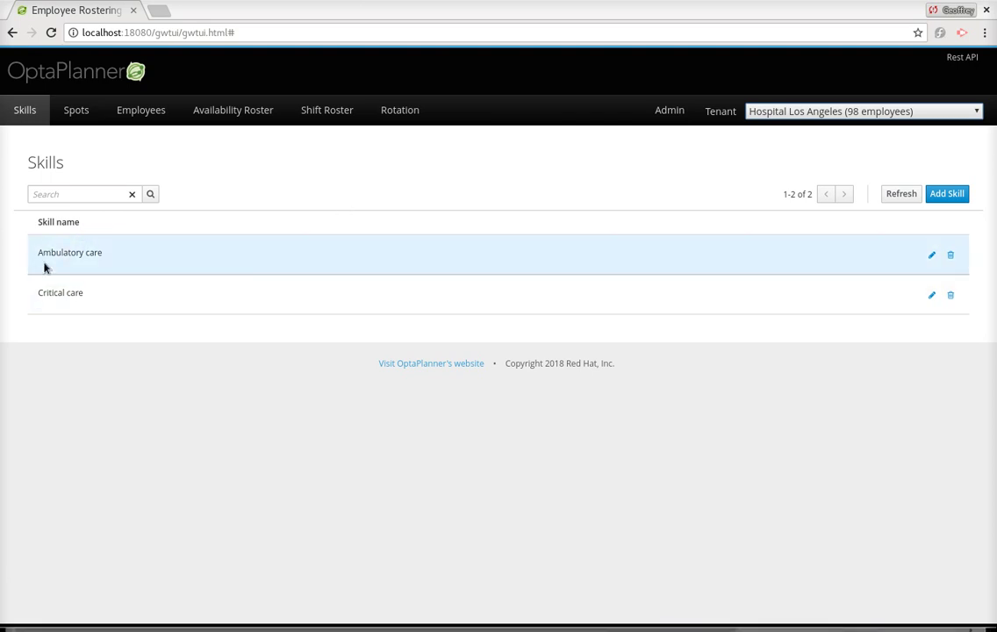
left_click(947, 193)
type("Public relations")
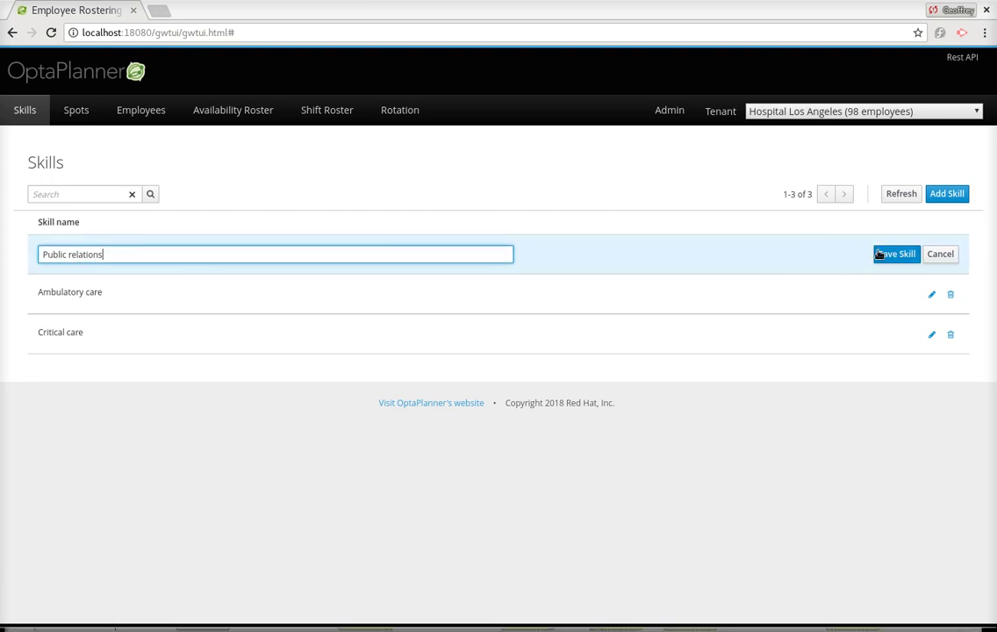
left_click(885, 254)
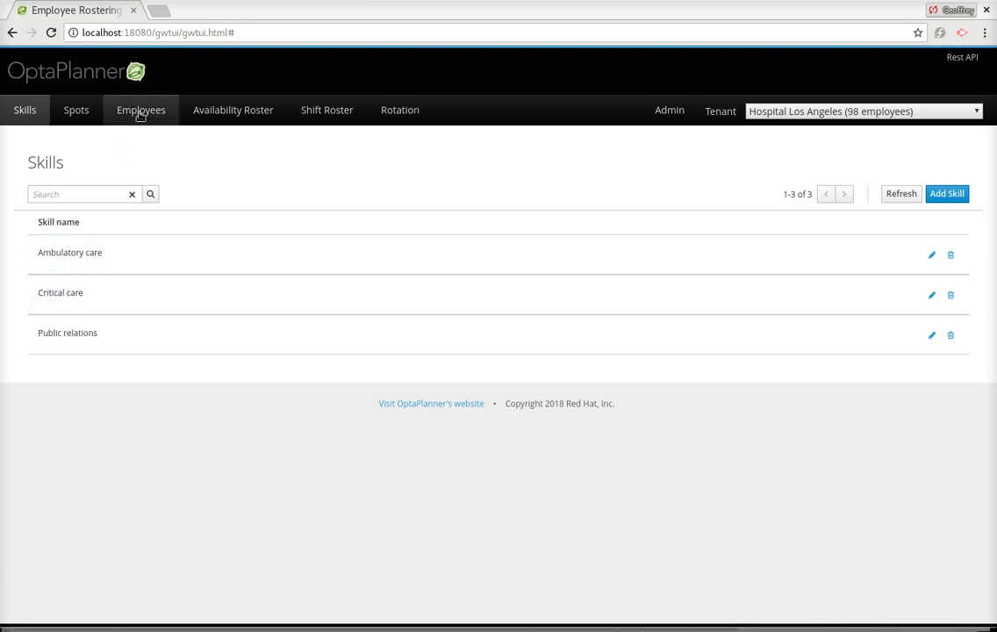
Step: Examine the employees and their skill sets on the first two pages of the employee list
left_click(121, 121)
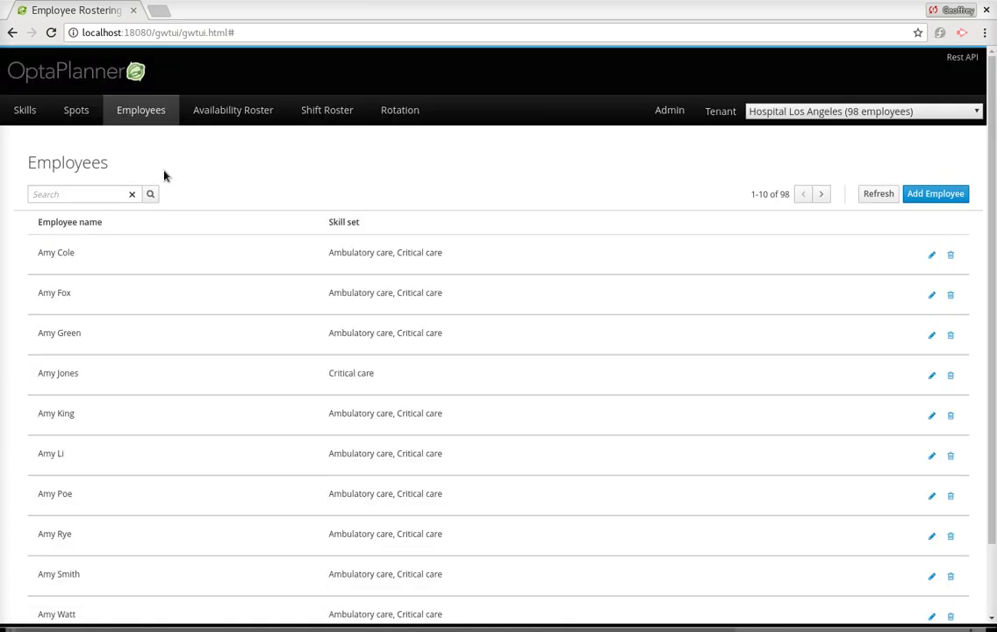
double_click(785, 194)
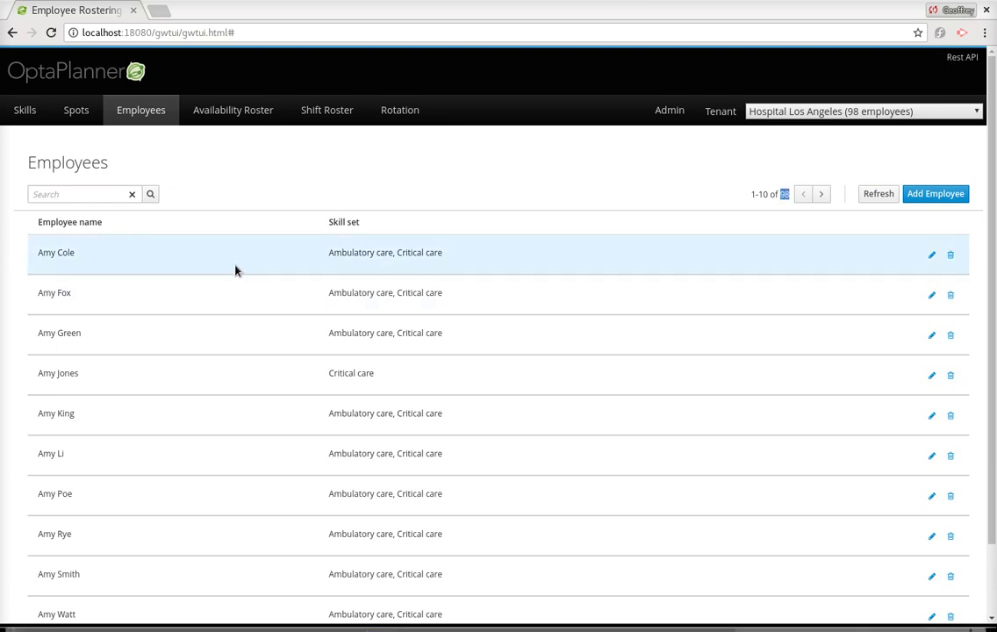
scroll(128, 301, "down", 2)
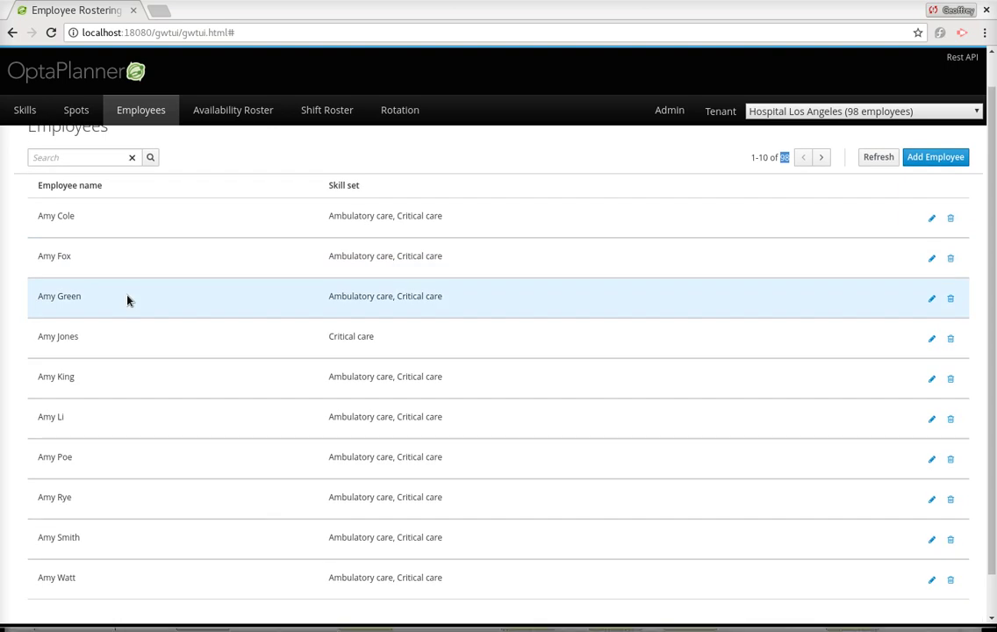
scroll(128, 299, "up", 2)
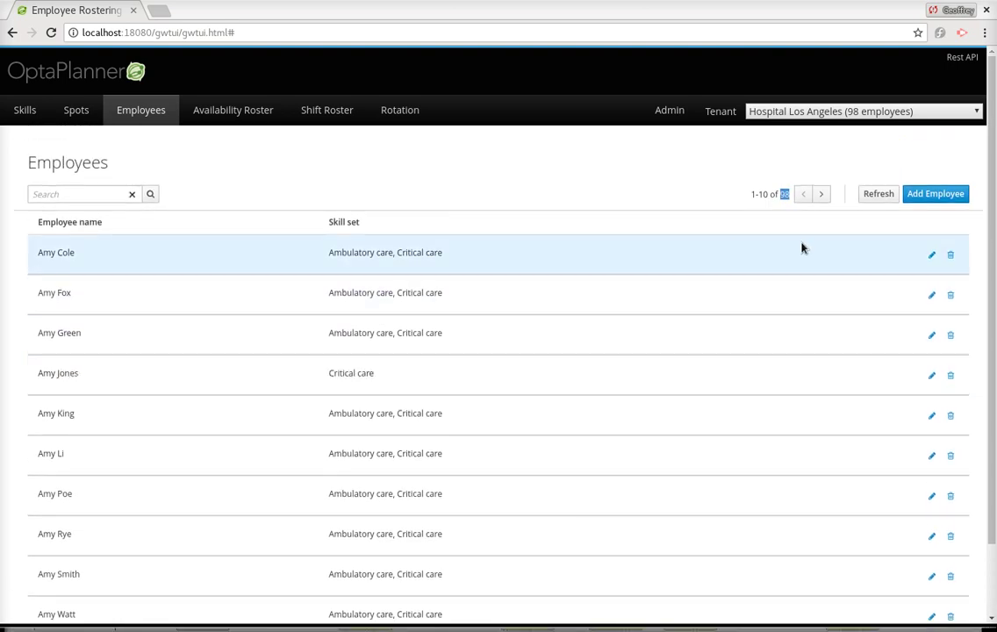
left_click(821, 195)
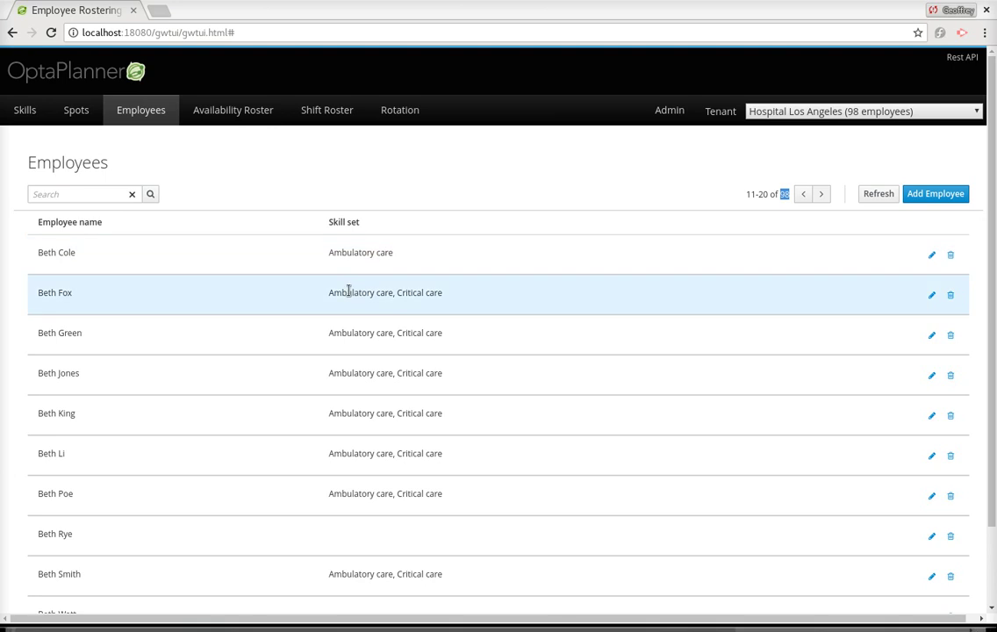
scroll(378, 402, "down", 2)
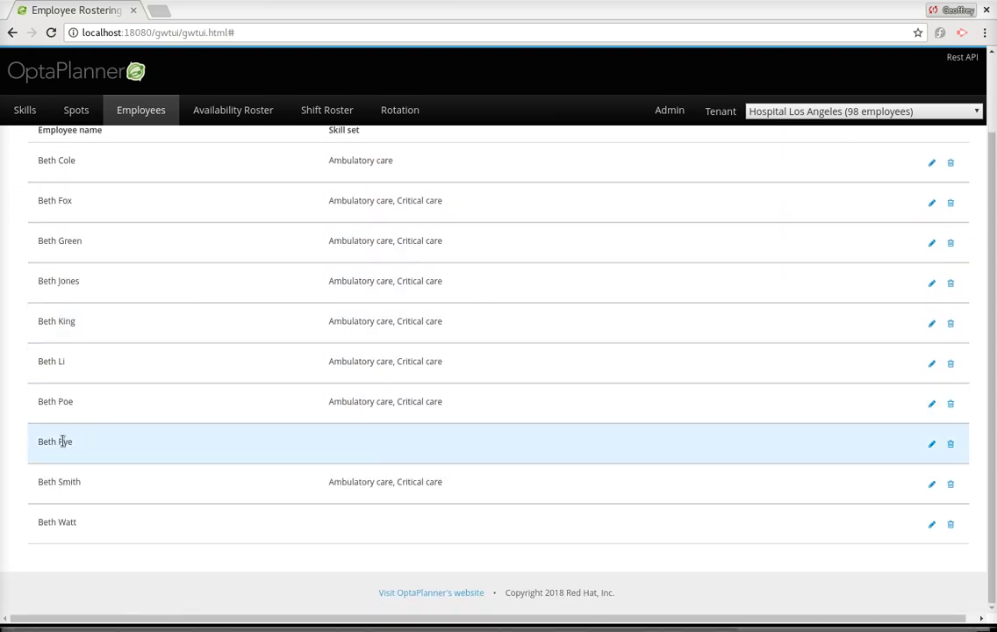
scroll(408, 440, "up", 2)
Step: Find the employee by full name and save Public relations as their skill set
left_click(105, 194)
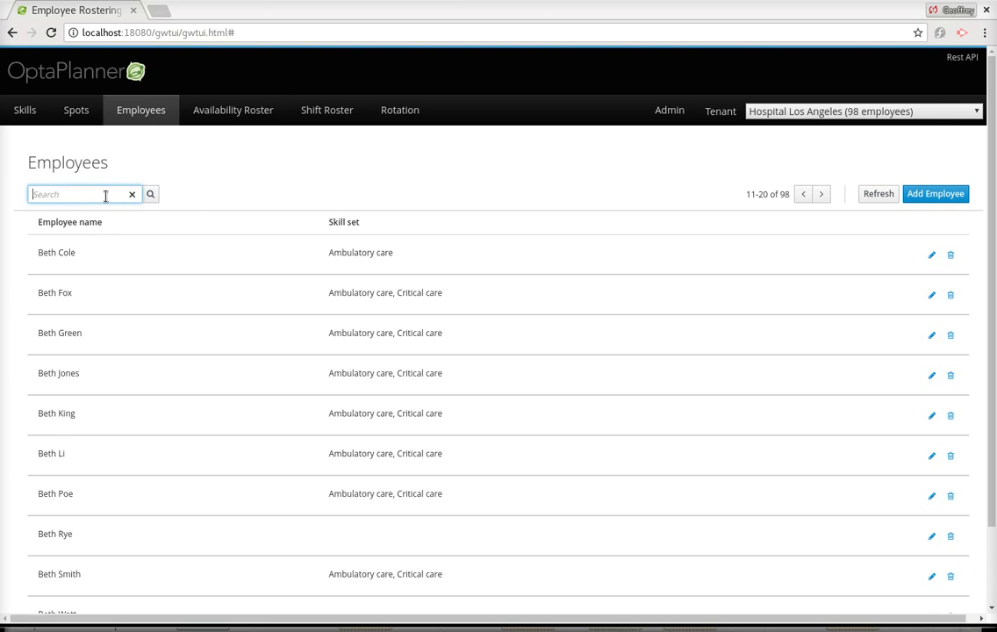
type("Flo")
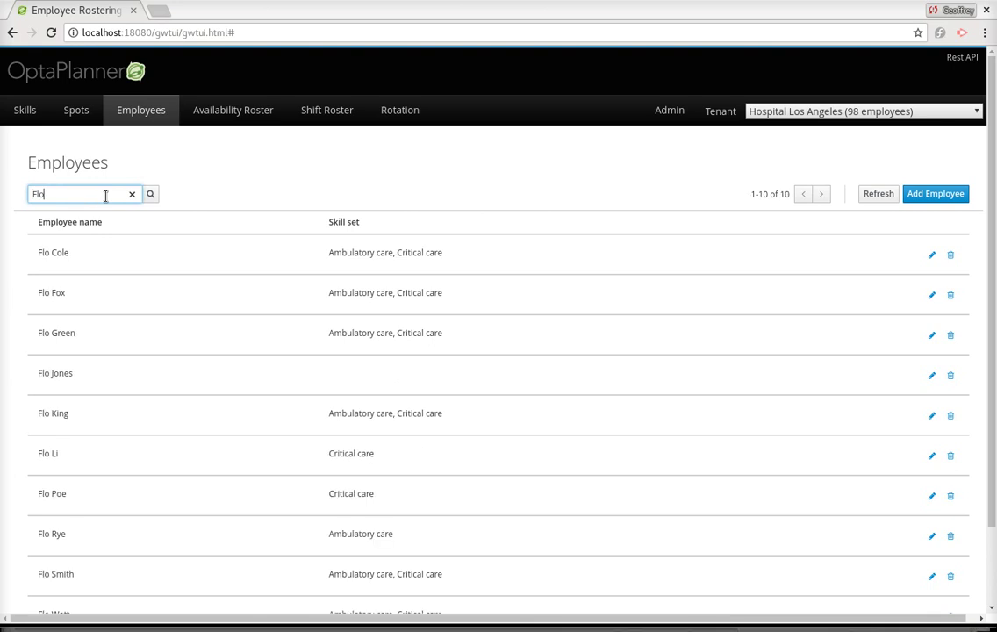
type(" Jones")
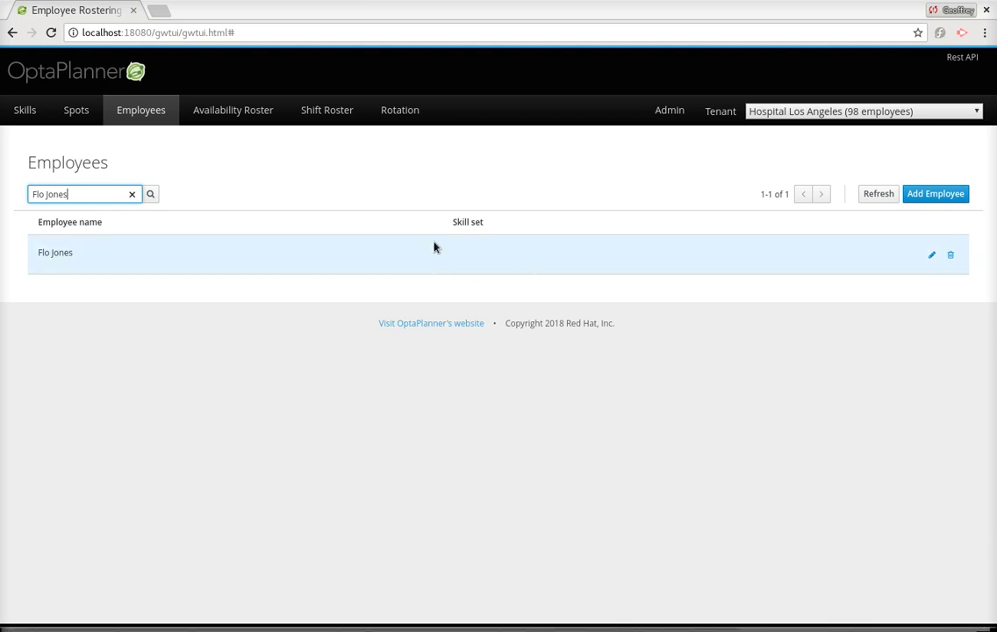
left_click(931, 257)
left_click(564, 255)
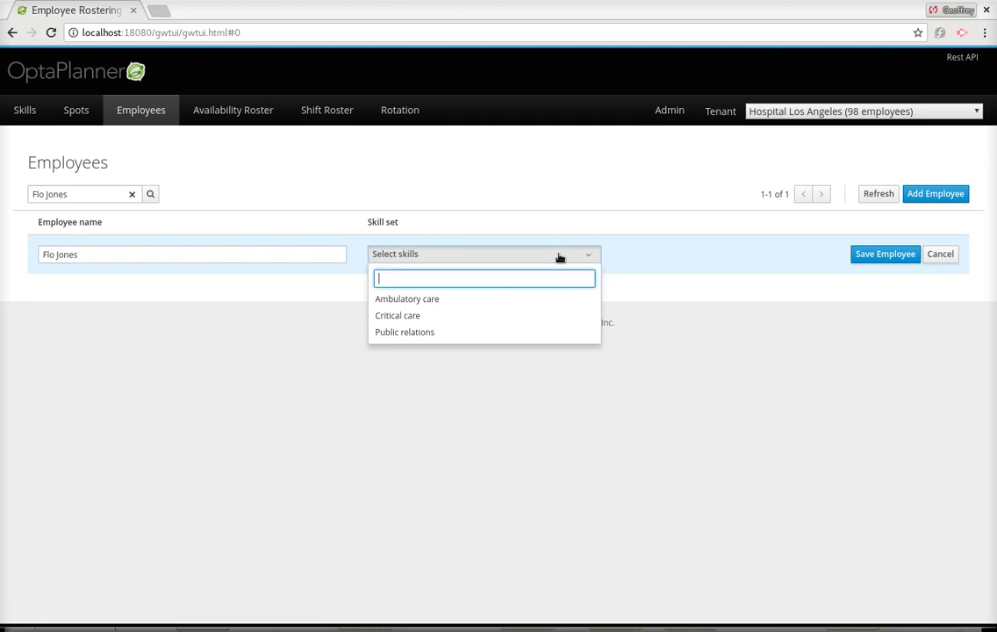
left_click(402, 333)
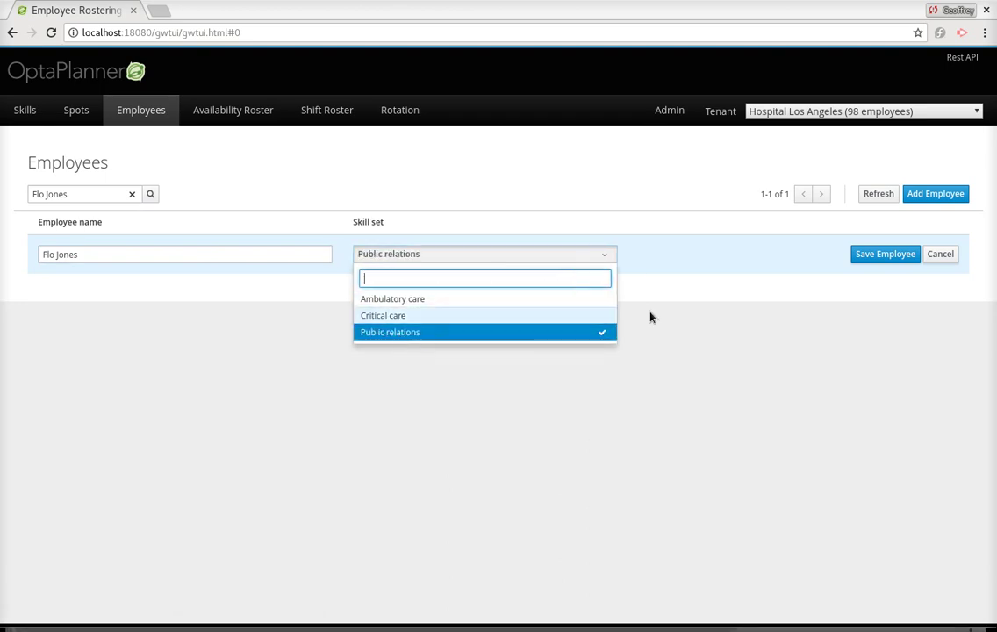
left_click(863, 257)
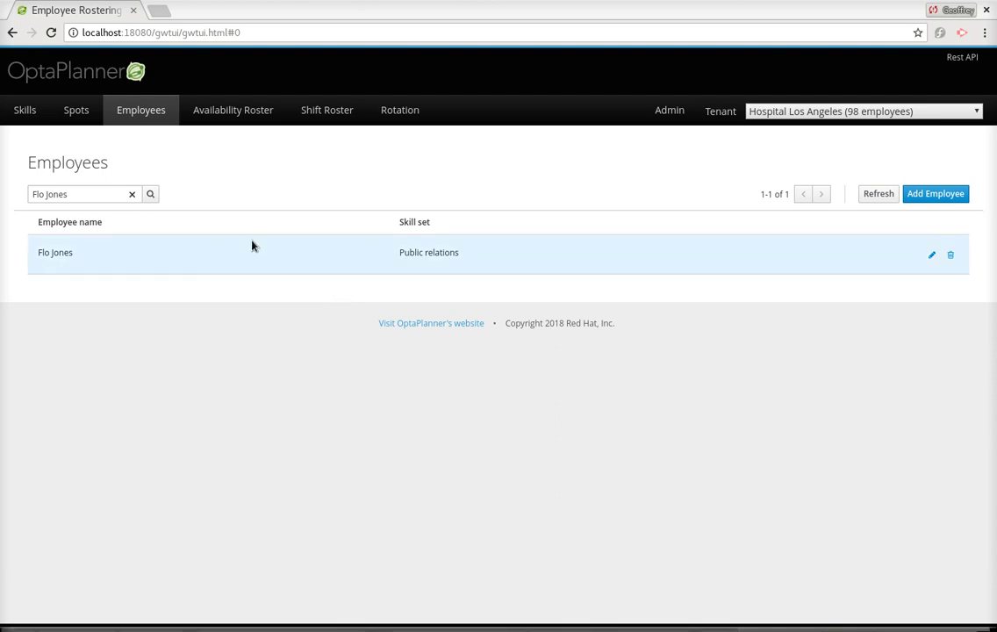
Step: Add a spot named Media center with Public relations as its required skill, and check its entry in the spot list
left_click(76, 112)
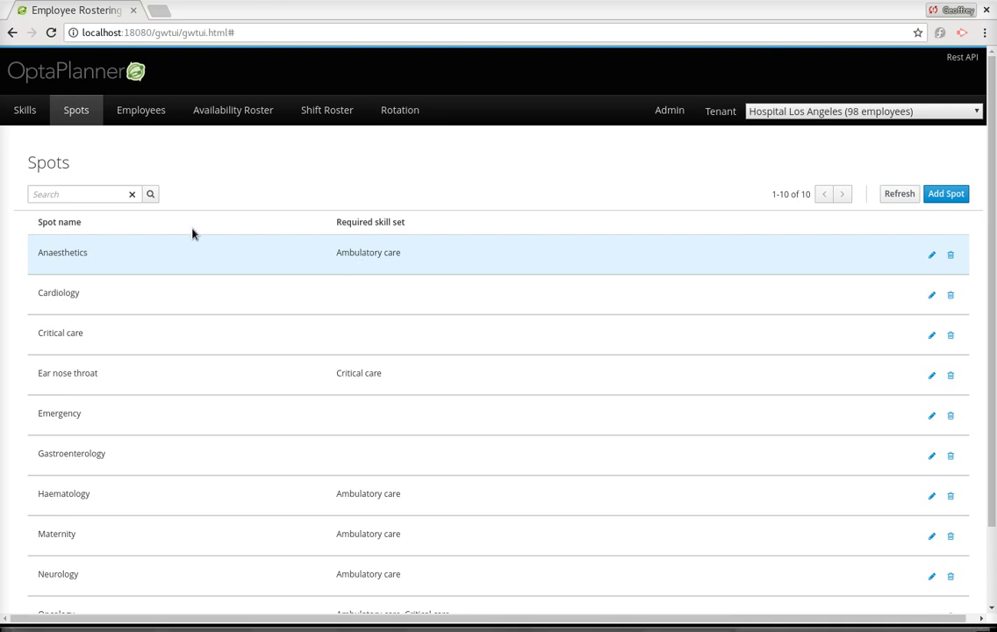
left_click(946, 194)
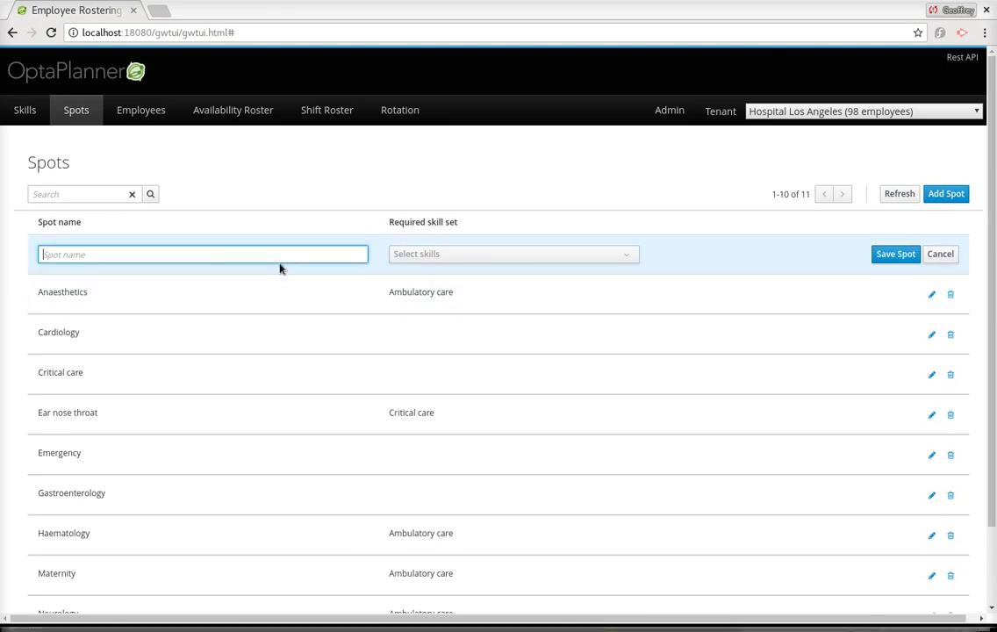
type("Media center")
left_click(429, 254)
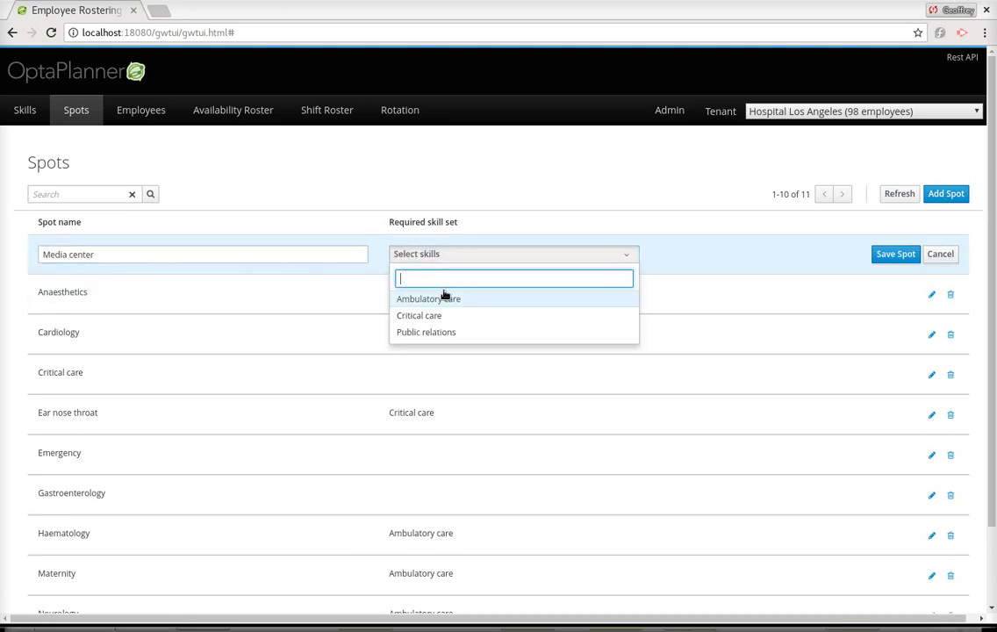
left_click(422, 332)
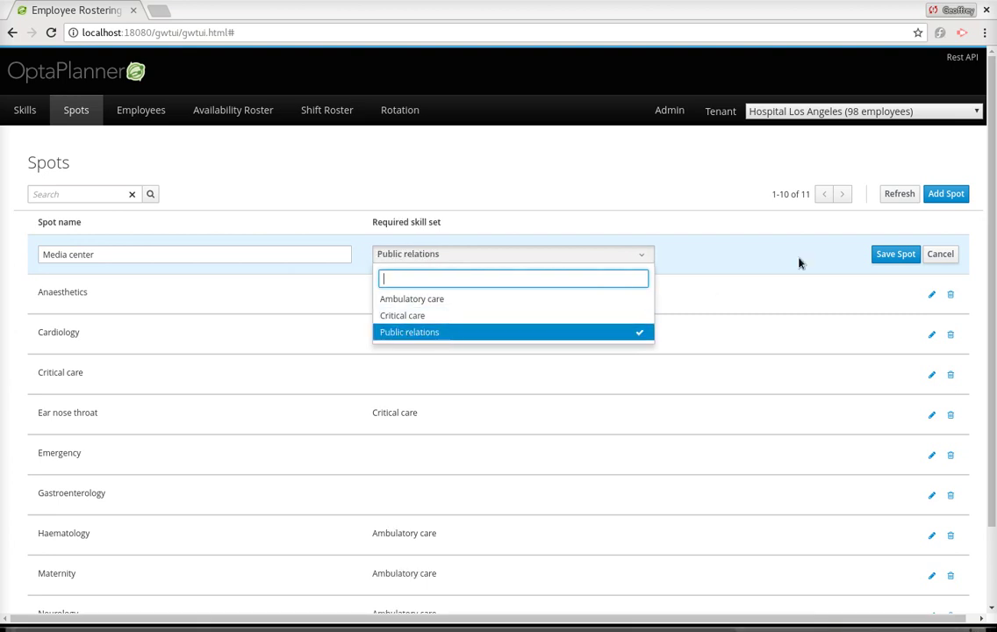
left_click(892, 256)
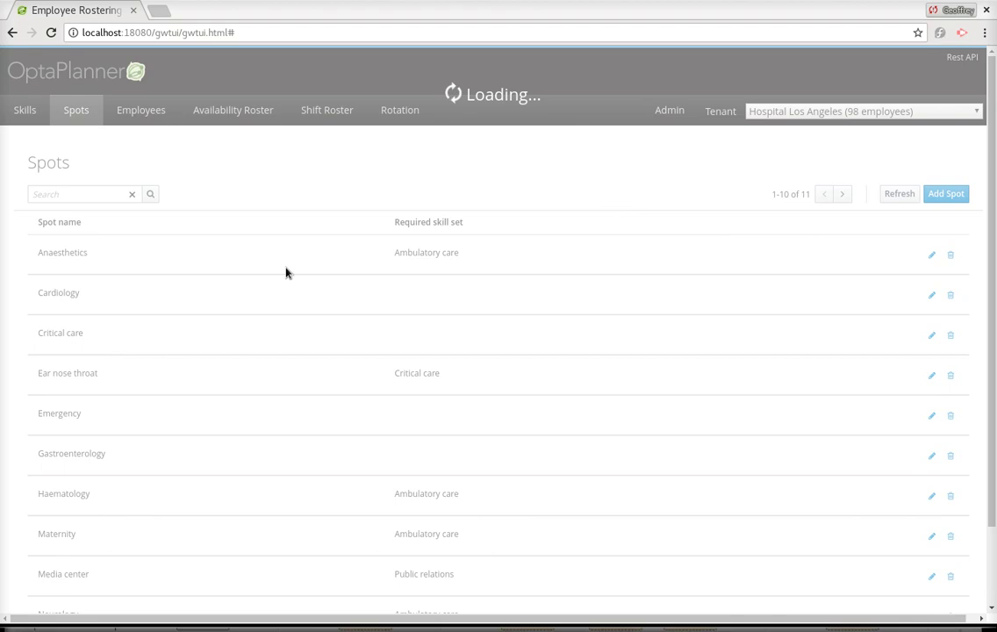
scroll(166, 351, "down", 1)
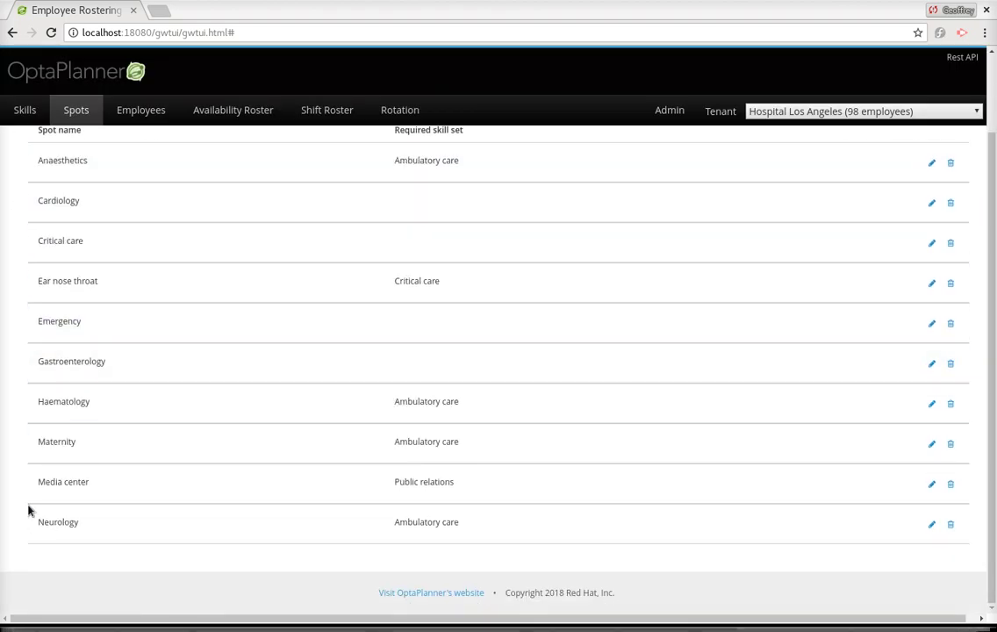
left_click_drag(39, 482, 89, 482)
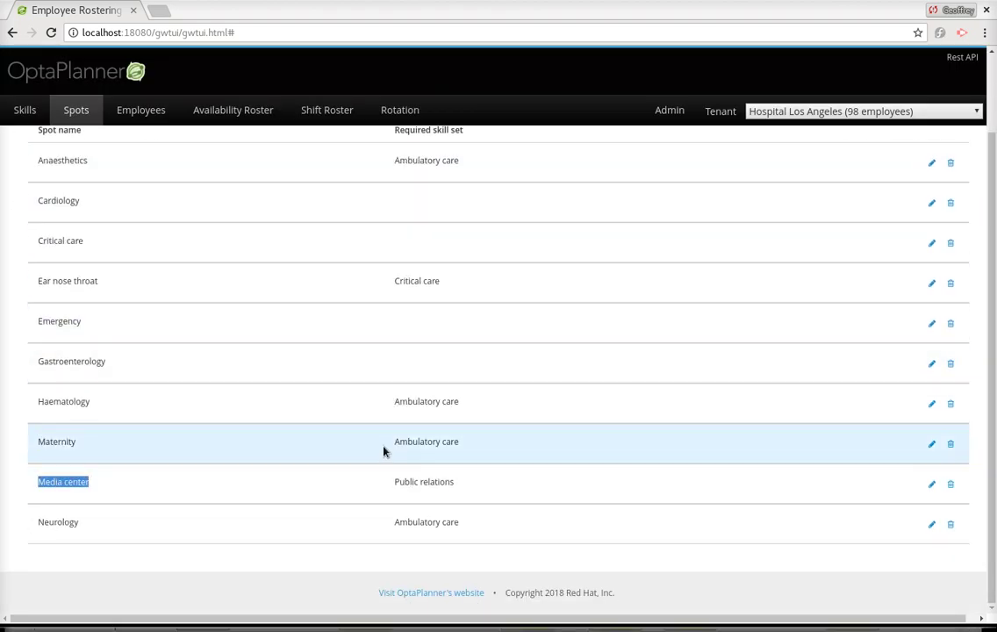
scroll(383, 451, "up", 1)
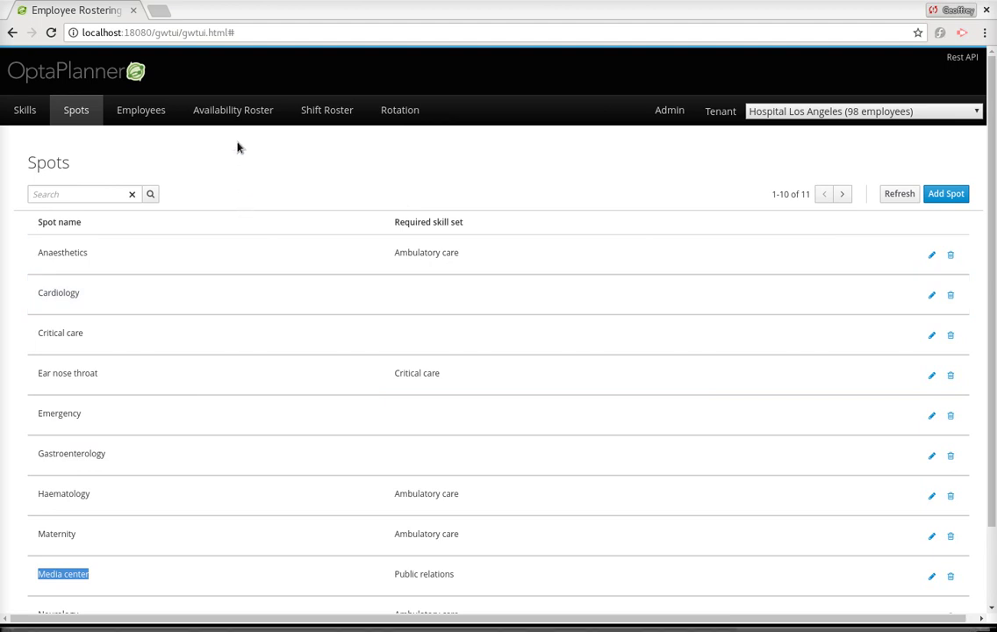
Step: In the shift roster for 12/16/2018 - 12/22/2018, delete the Anaesthetics shift running from December 17, 10:00 PM to December 18, 6:00 AM
left_click(315, 121)
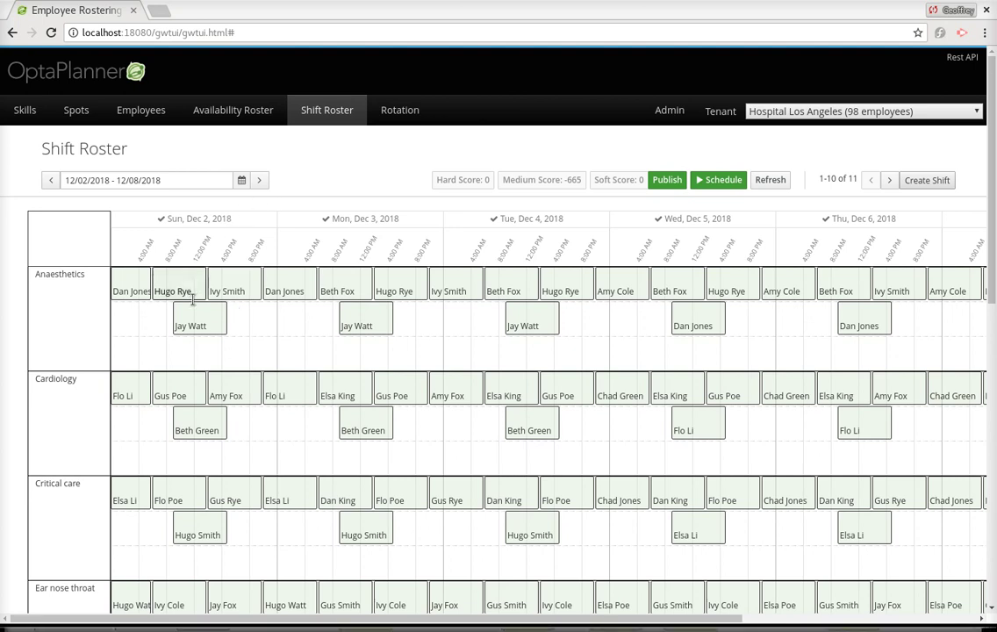
left_click(259, 180)
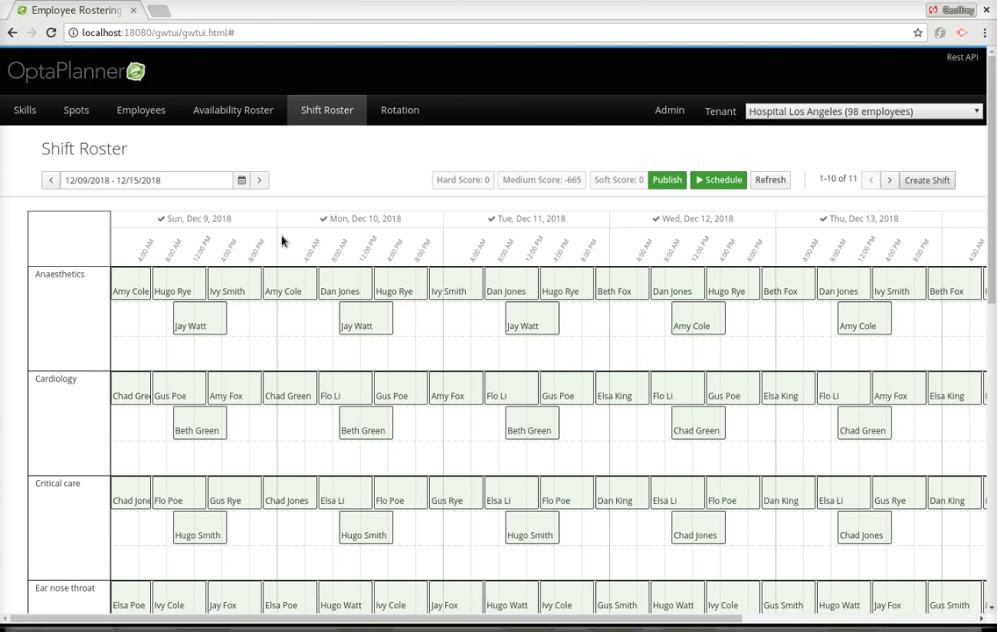
left_click(259, 180)
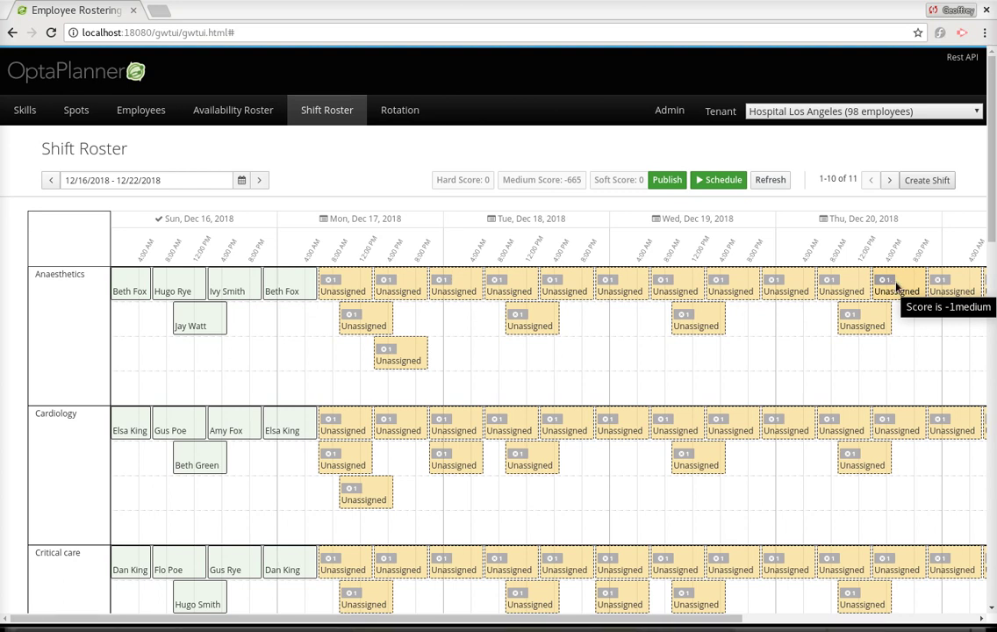
left_click(467, 288)
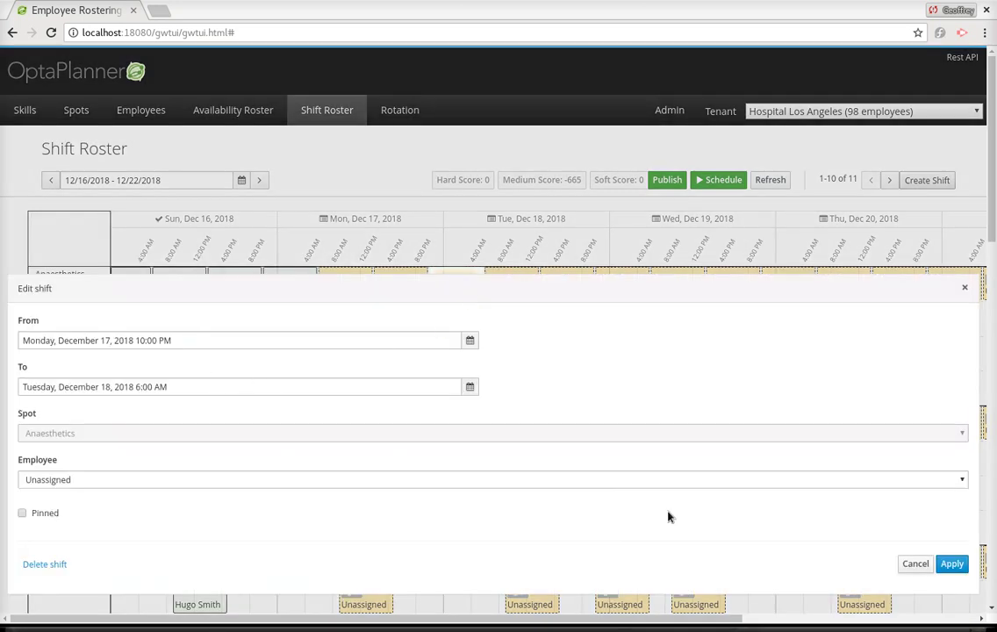
left_click(44, 563)
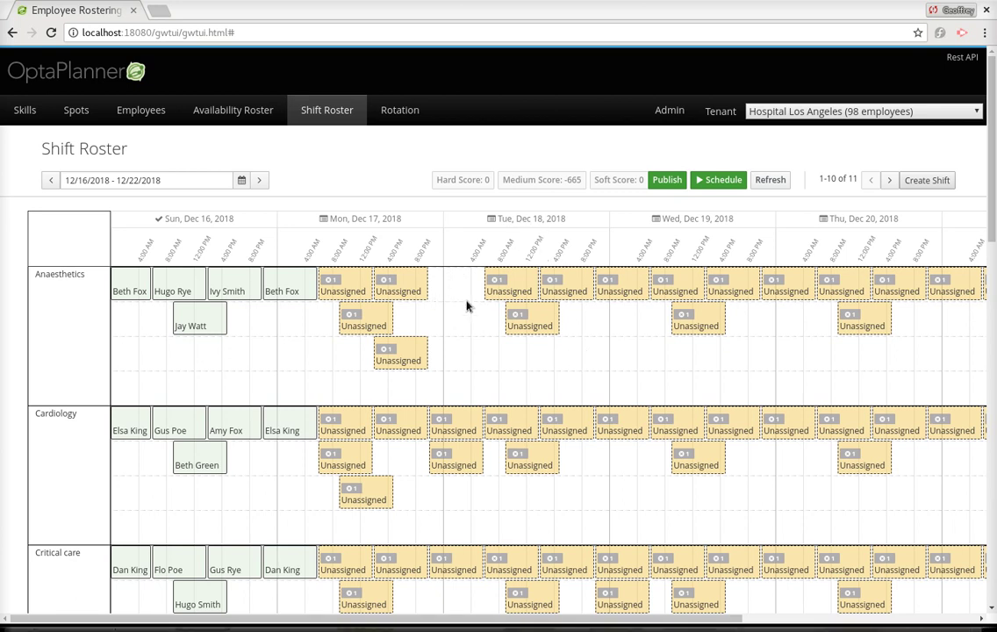
Step: Create unassigned shifts for Anaesthetics on Tuesday, Dec 18 from about 9 AM and for Media center on Wednesday, Dec 19 from about 8 AM
left_click(507, 353)
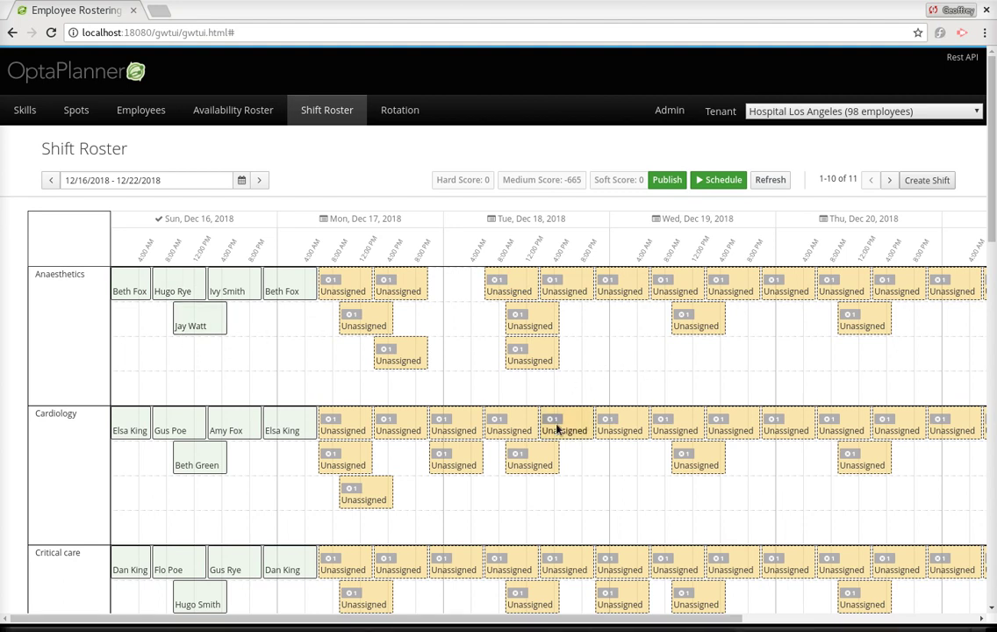
scroll(562, 419, "down", 7)
scroll(552, 452, "down", 5)
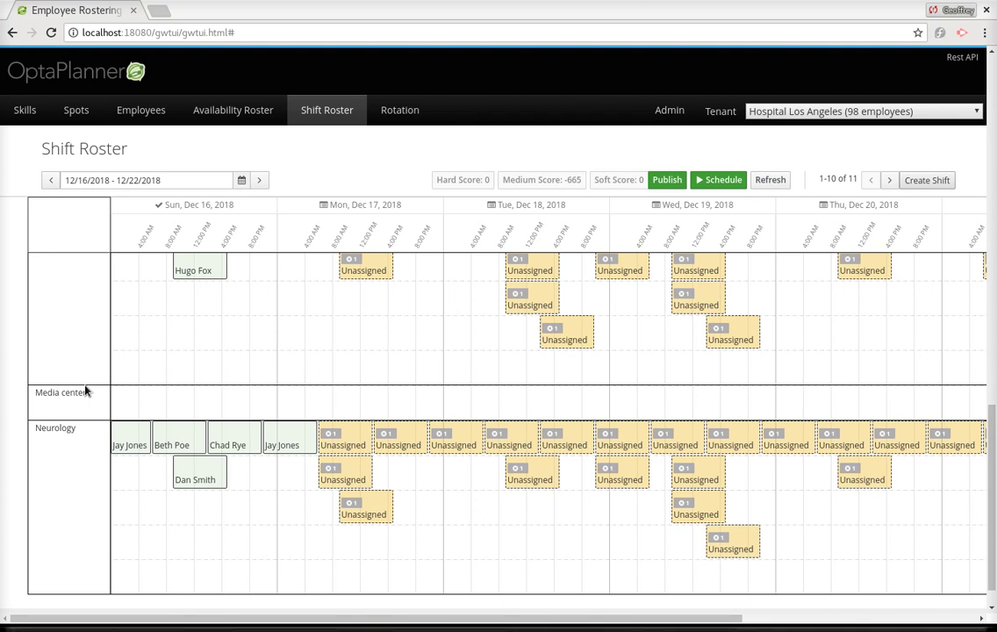
left_click(668, 408)
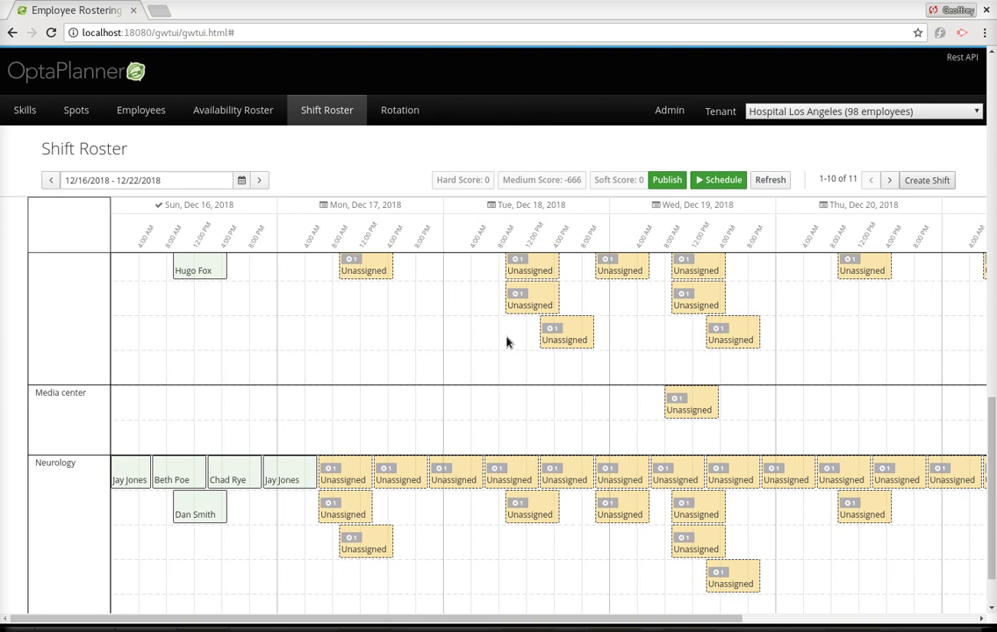
scroll(510, 360, "up", 2)
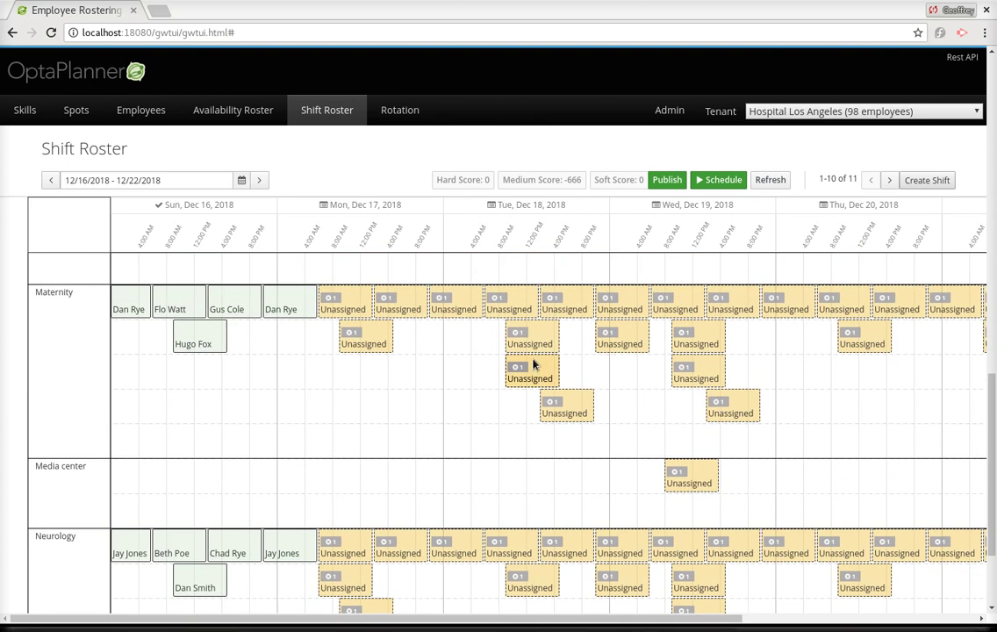
mouse_move(533, 365)
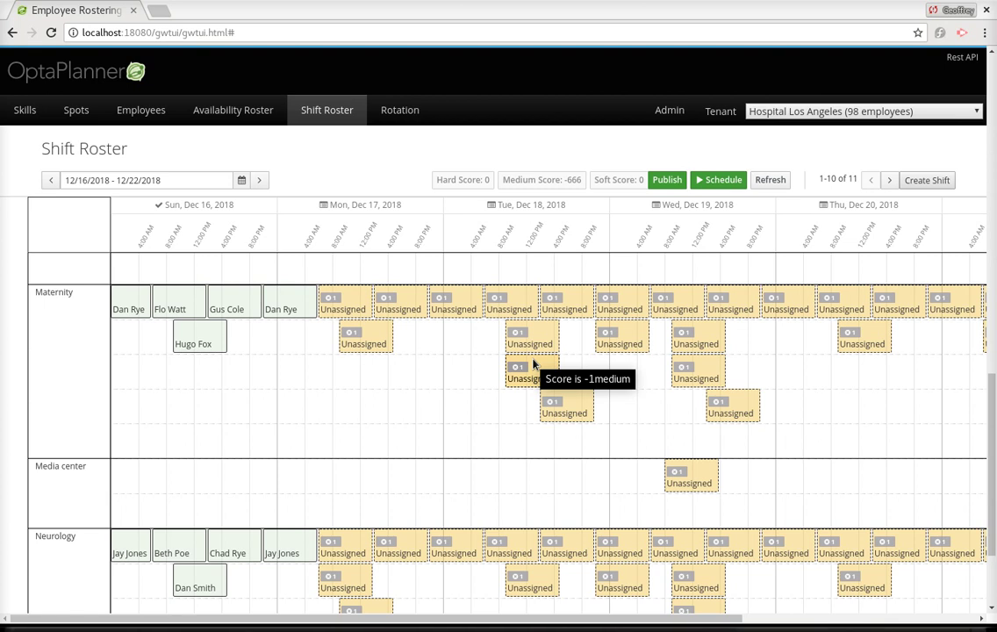
Step: Run automatic scheduling on the shift roster to assign employees to all unassigned shifts
left_click(718, 181)
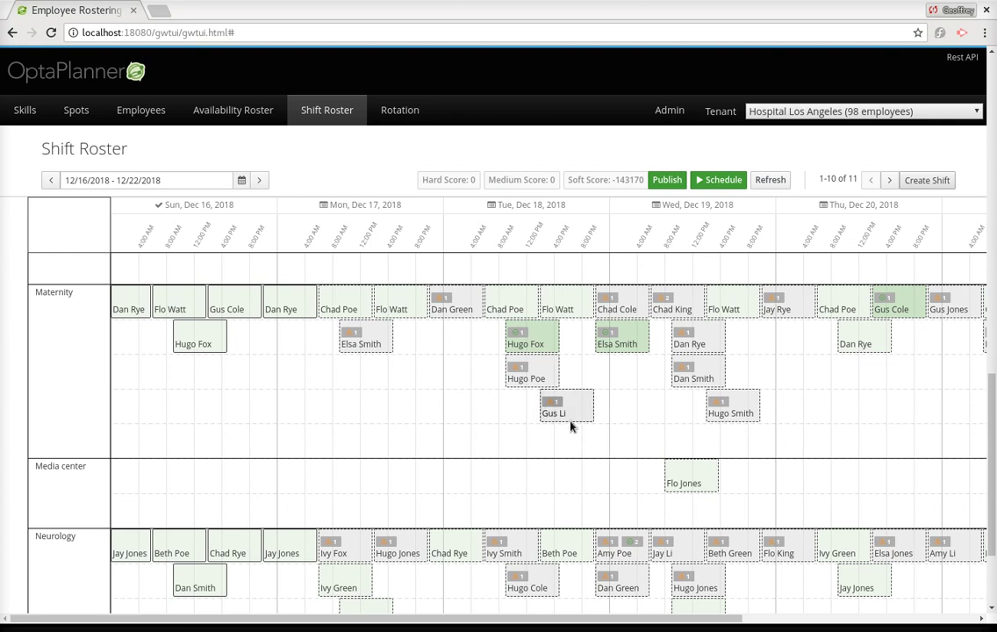
Step: Review the employees' desired, undesired and unavailable days against their assigned shifts in the availability roster for 12/16/2018 - 12/22/2018
left_click(245, 112)
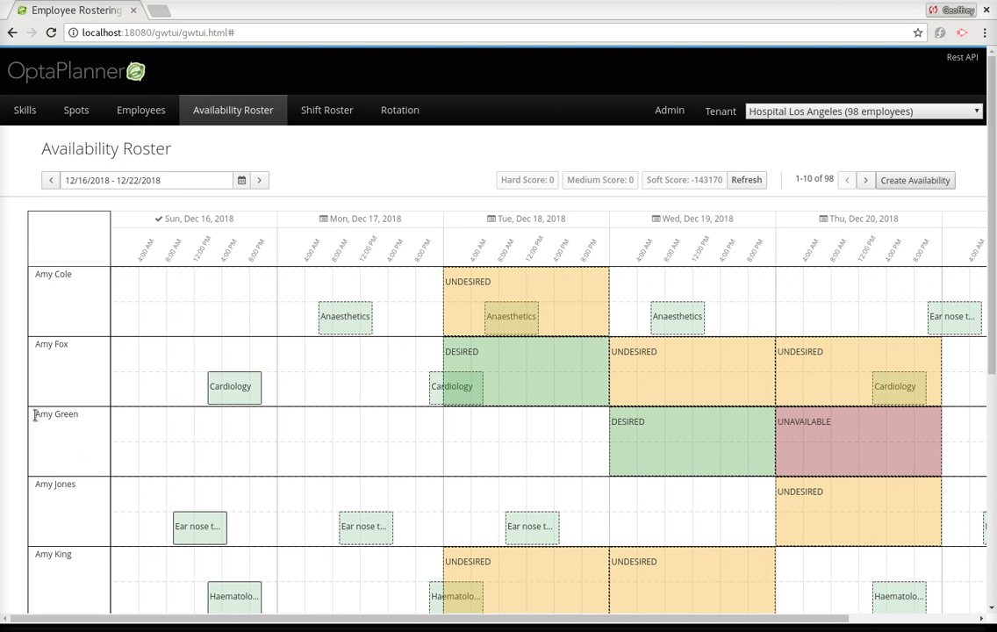
mouse_move(839, 450)
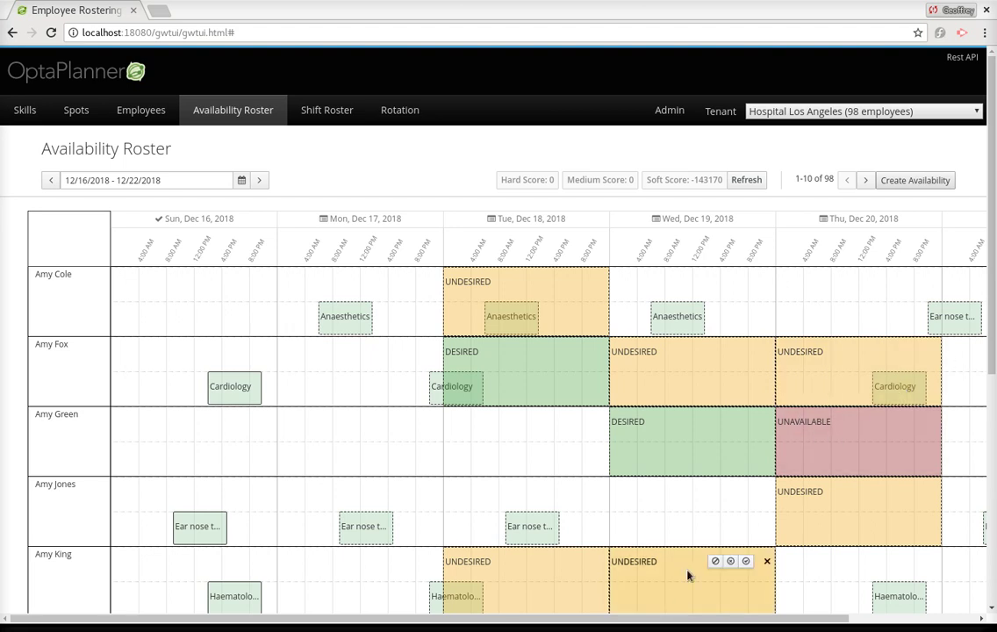
scroll(752, 529, "down", 5)
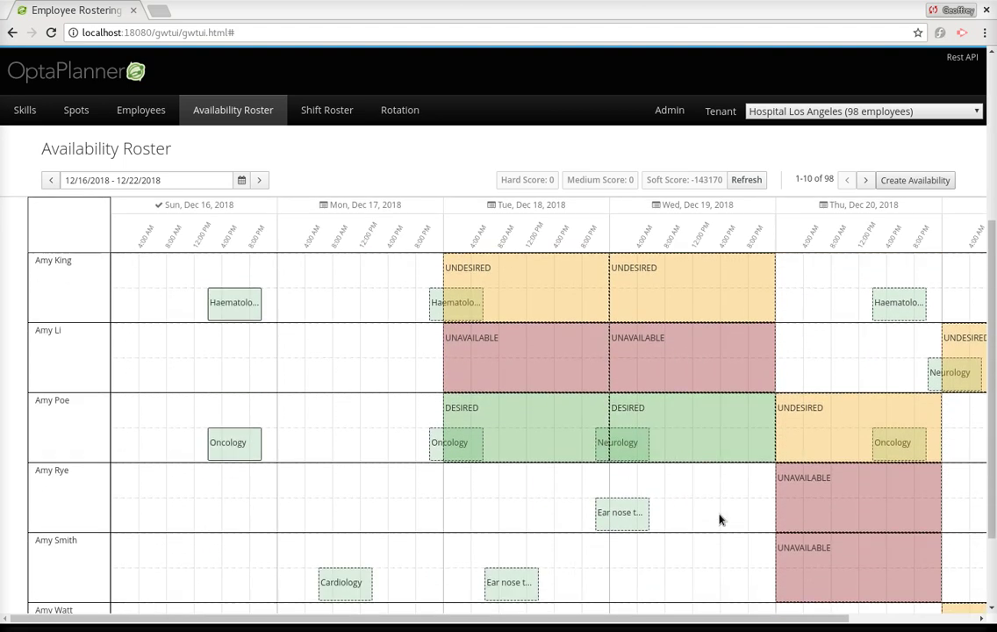
scroll(814, 519, "down", 1)
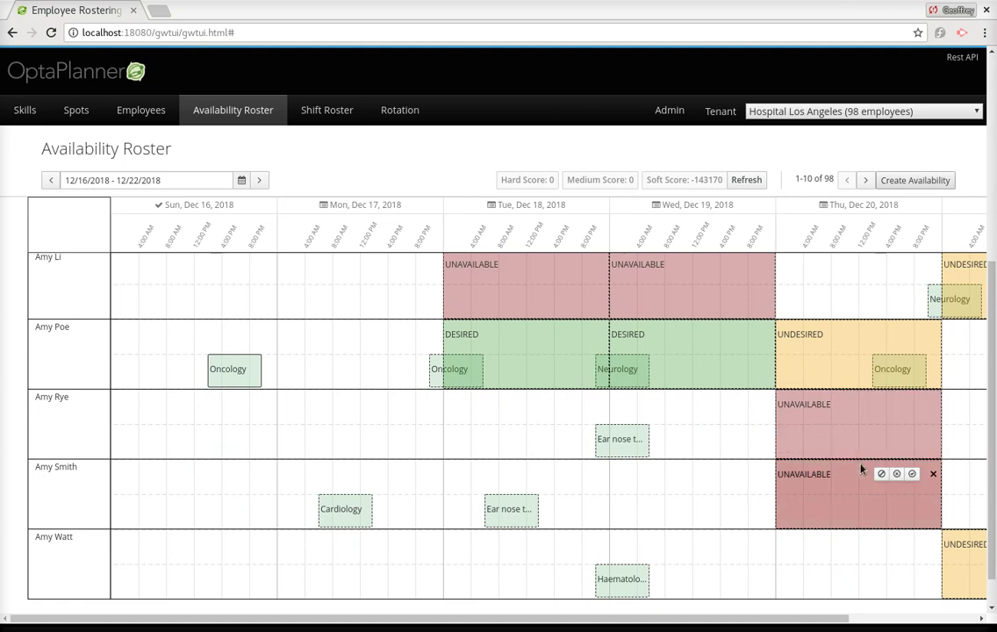
scroll(852, 475, "up", 2)
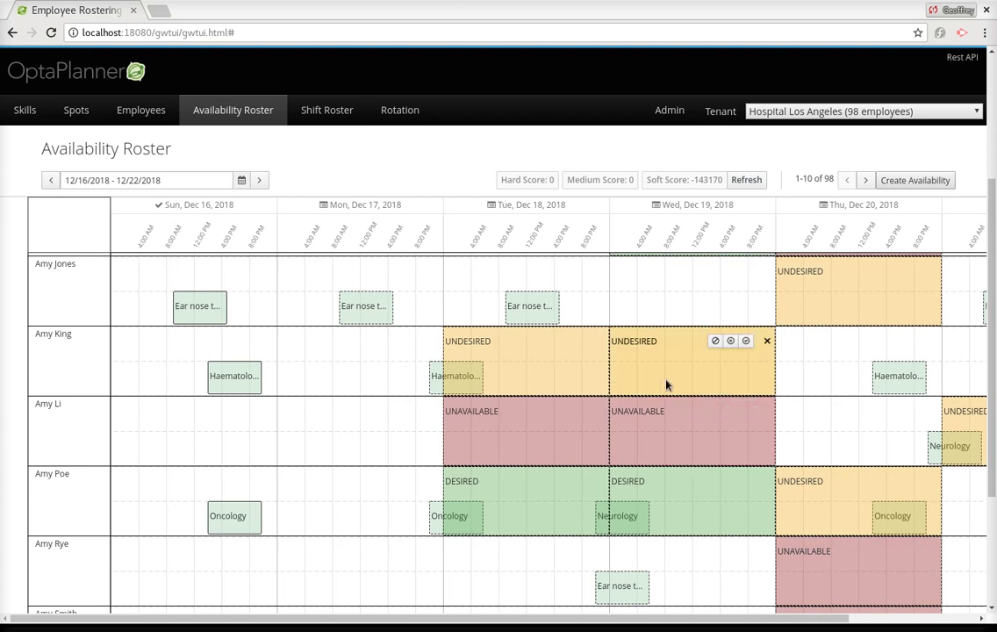
scroll(683, 399, "up", 3)
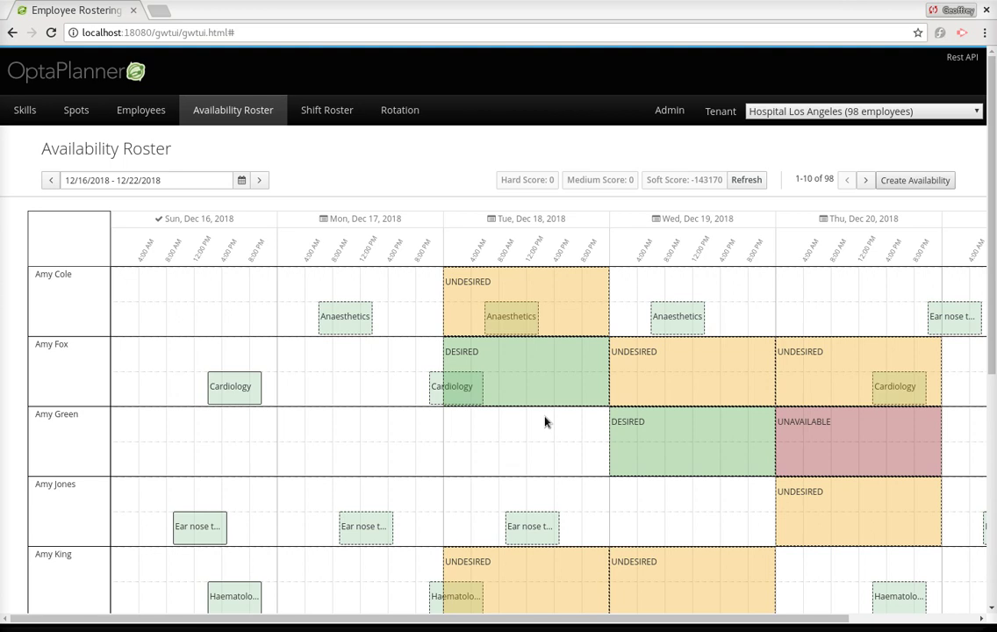
scroll(545, 422, "down", 1)
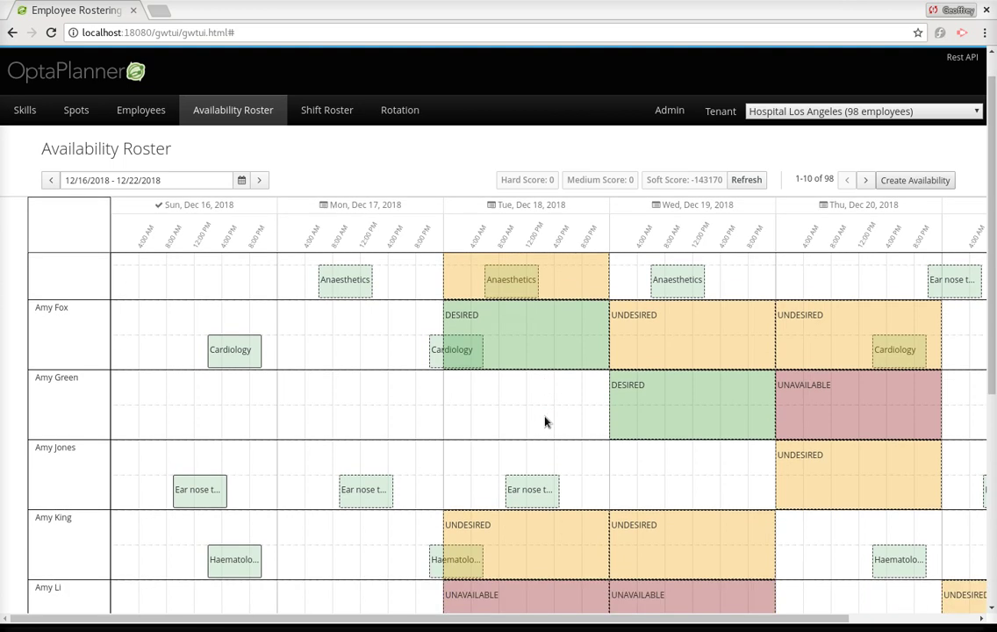
scroll(544, 422, "down", 1)
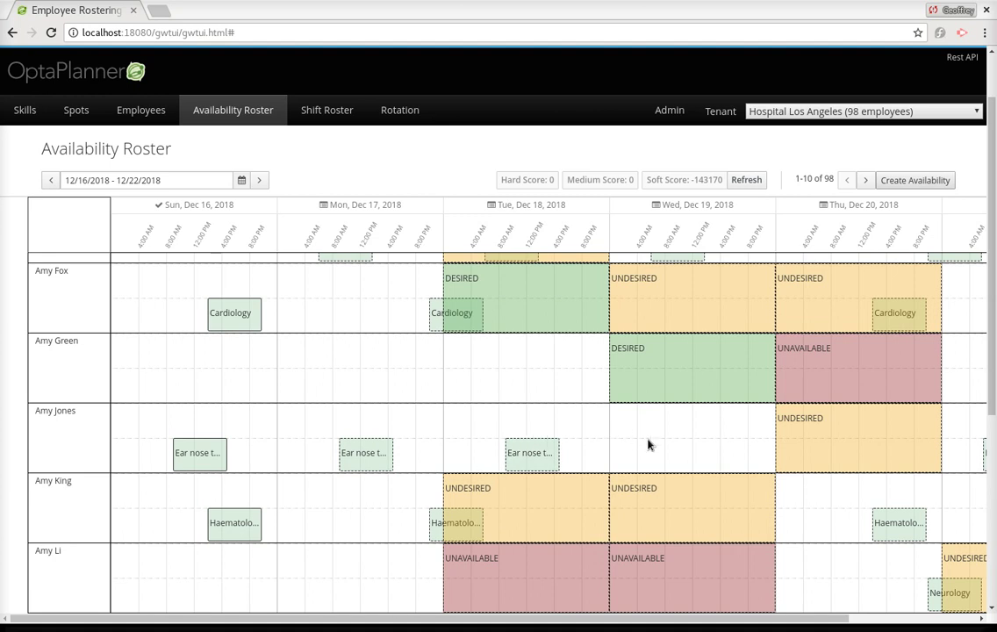
scroll(649, 447, "down", 3)
scroll(638, 483, "up", 3)
Step: Mark the employee with the Ear nose throat shift on Monday, Dec 17 as unavailable that day, and reschedule the shift roster
left_click(353, 422)
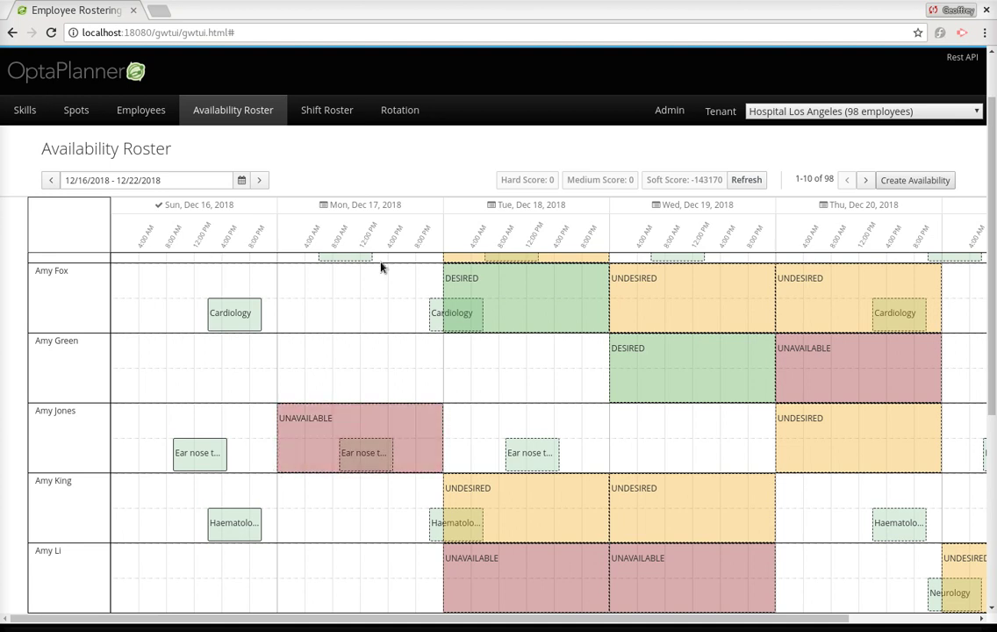
mouse_move(345, 467)
left_click(298, 110)
left_click(715, 180)
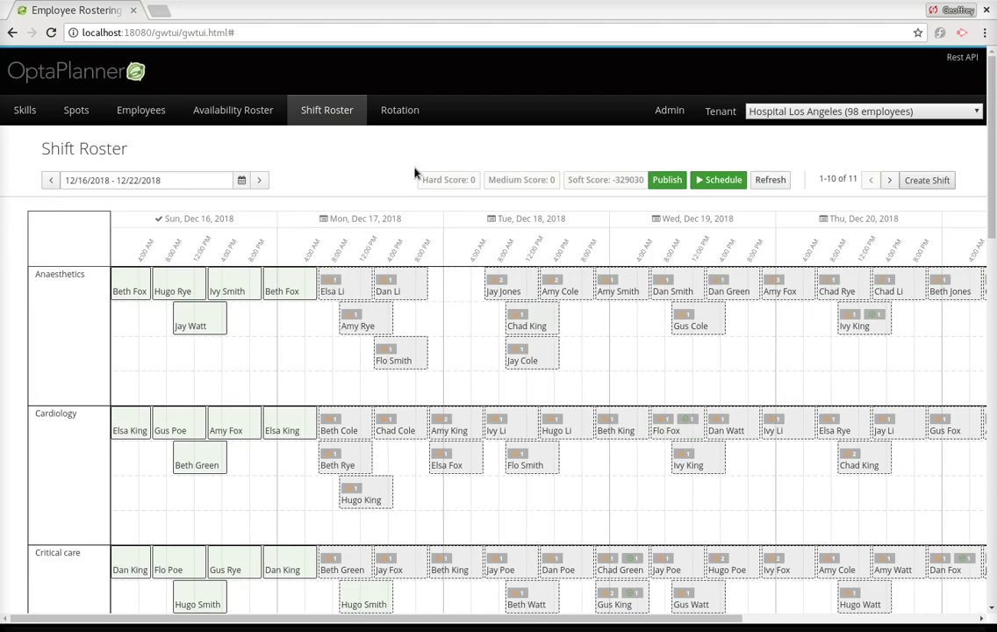
Step: Check in the availability roster how the employee marked unavailable on Monday, Dec 17 and the neighbouring employees are scheduled
left_click(207, 110)
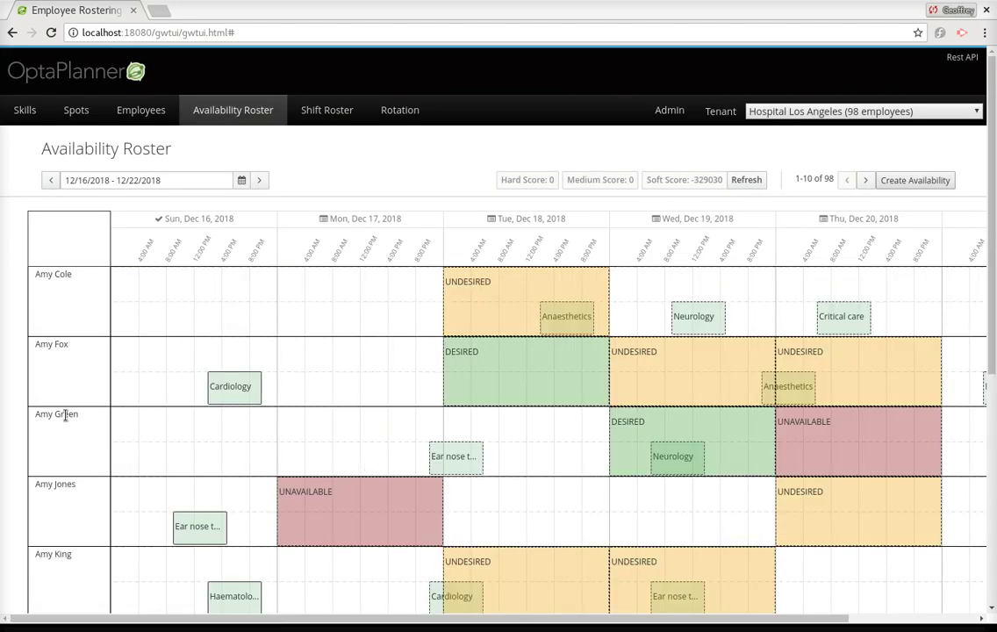
mouse_move(305, 496)
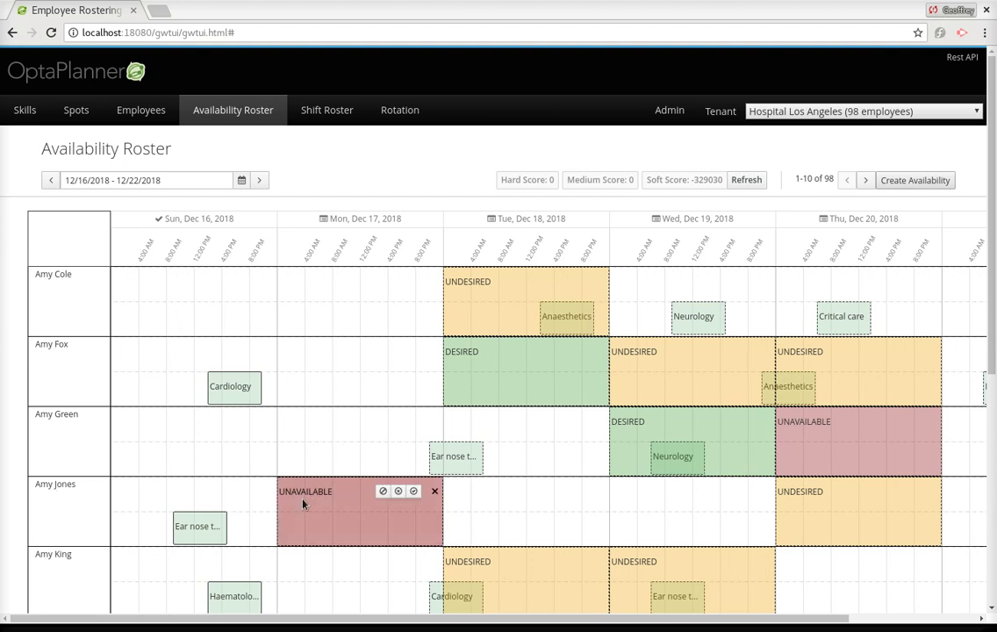
scroll(331, 508, "down", 1)
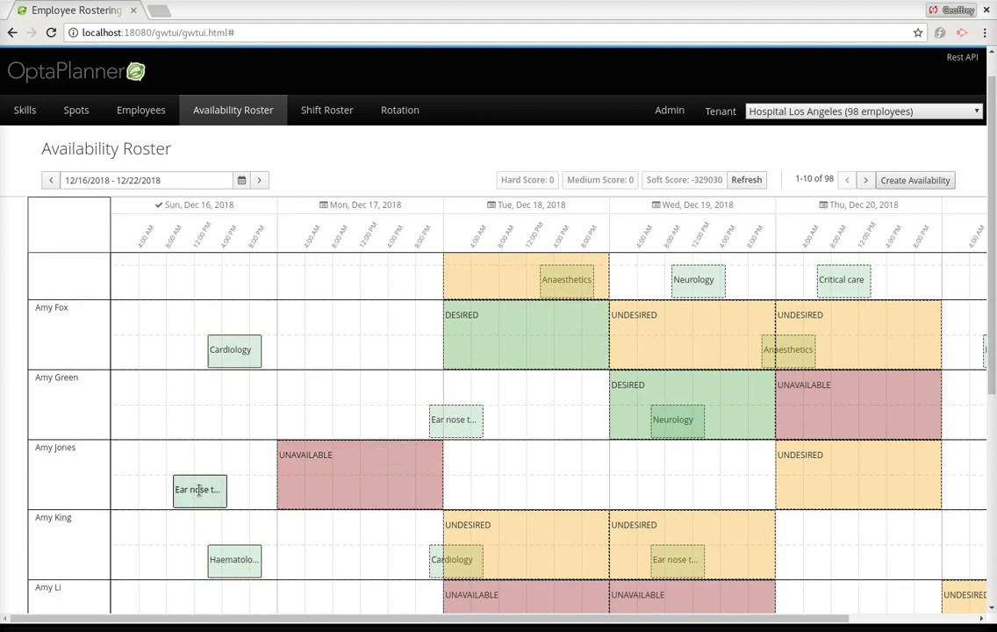
mouse_move(343, 498)
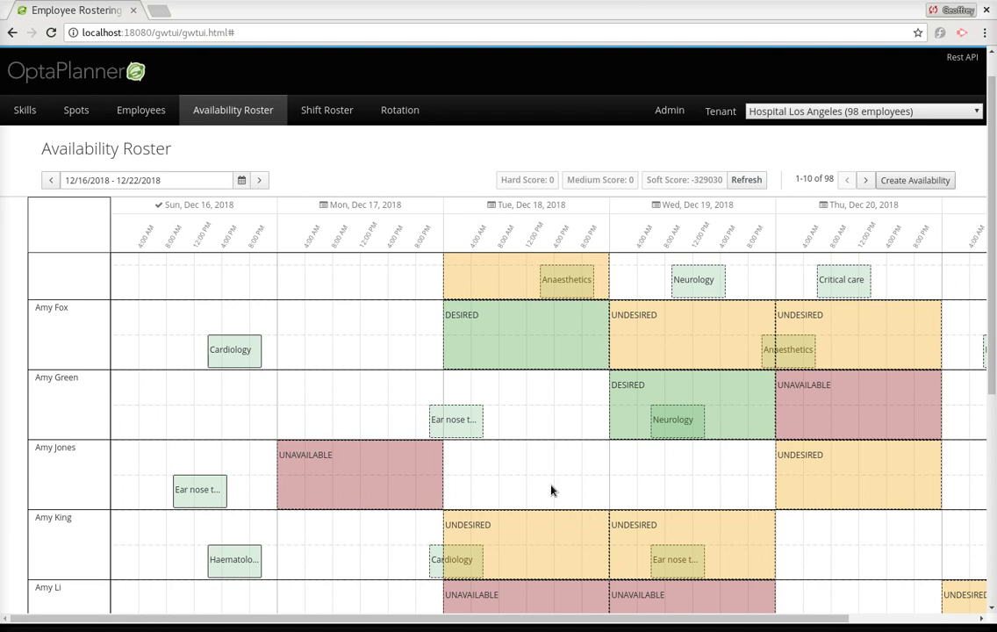
scroll(551, 490, "down", 1)
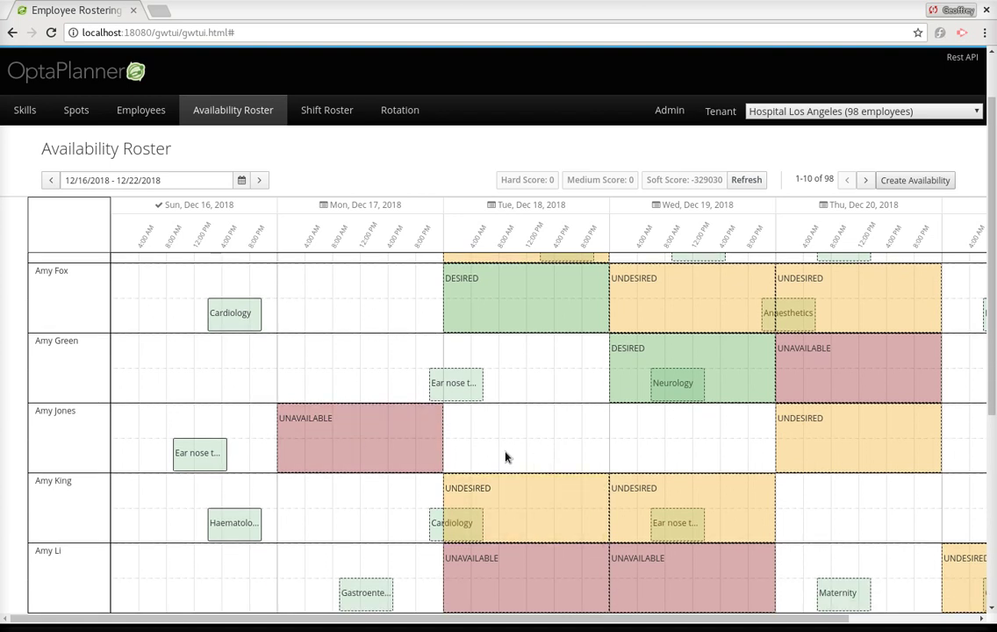
scroll(512, 458, "up", 1)
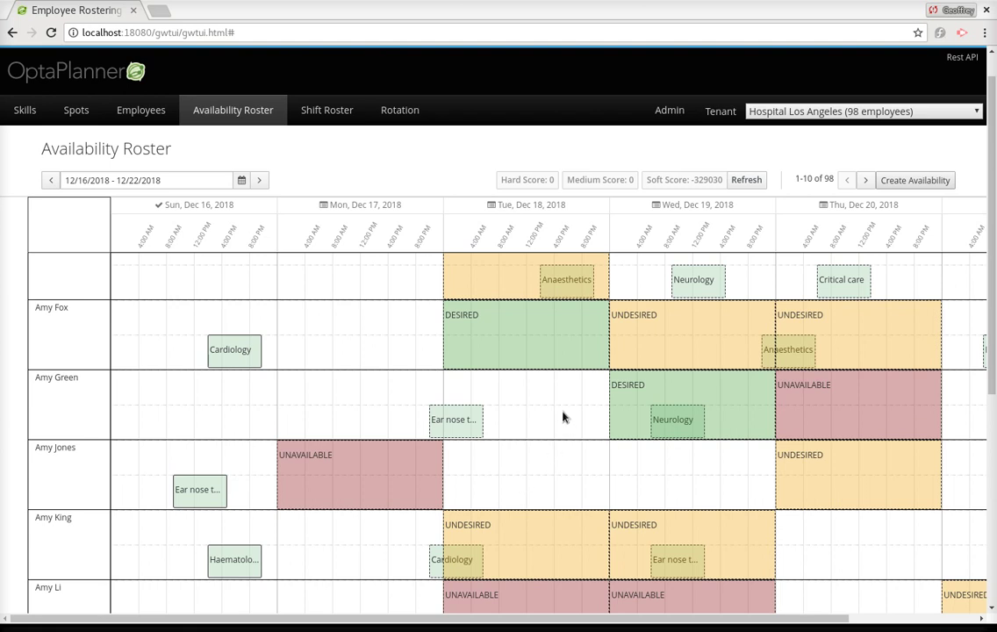
Step: In the Anaesthetics shift roster, extend the second-row Wednesday, Dec 19 shift by about an hour and add a Thursday, Dec 20 shift from about noon to 8 PM
left_click(331, 113)
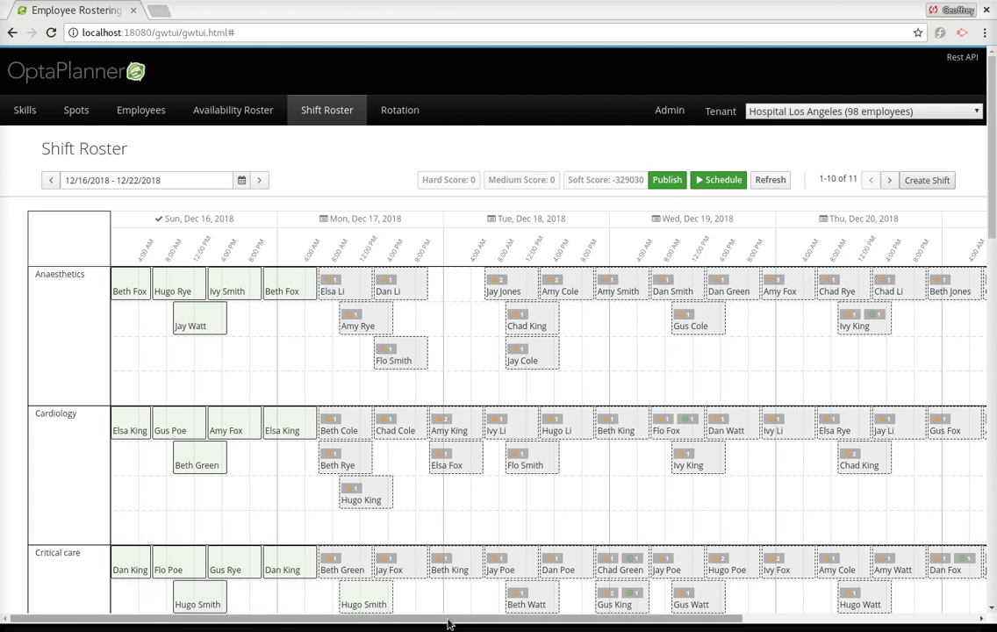
left_click_drag(448, 621, 717, 625)
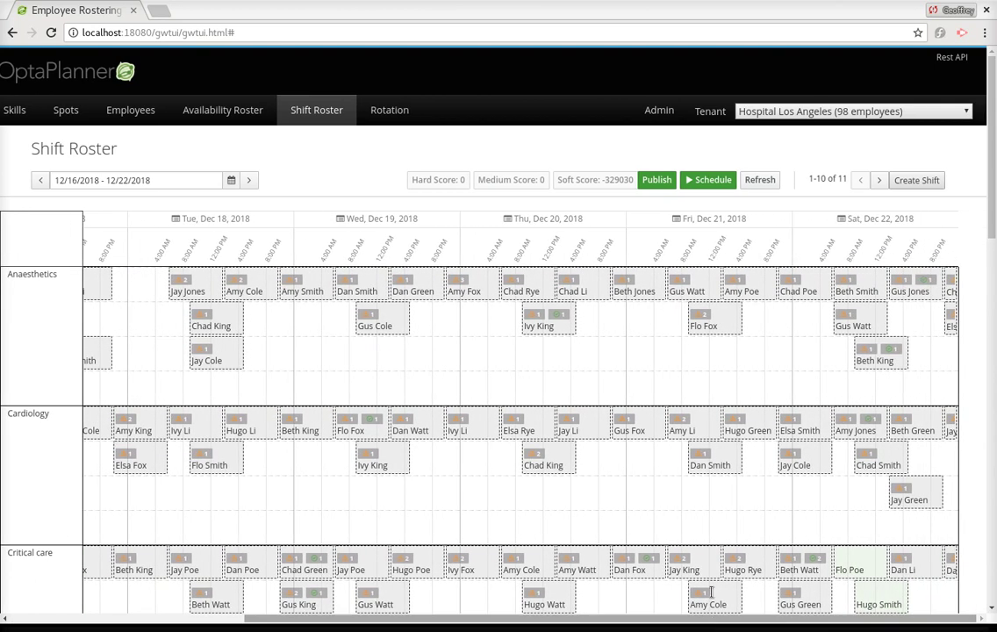
mouse_move(686, 288)
left_mouse_down()
mouse_move(693, 286)
mouse_move(679, 291)
mouse_move(683, 276)
left_mouse_up()
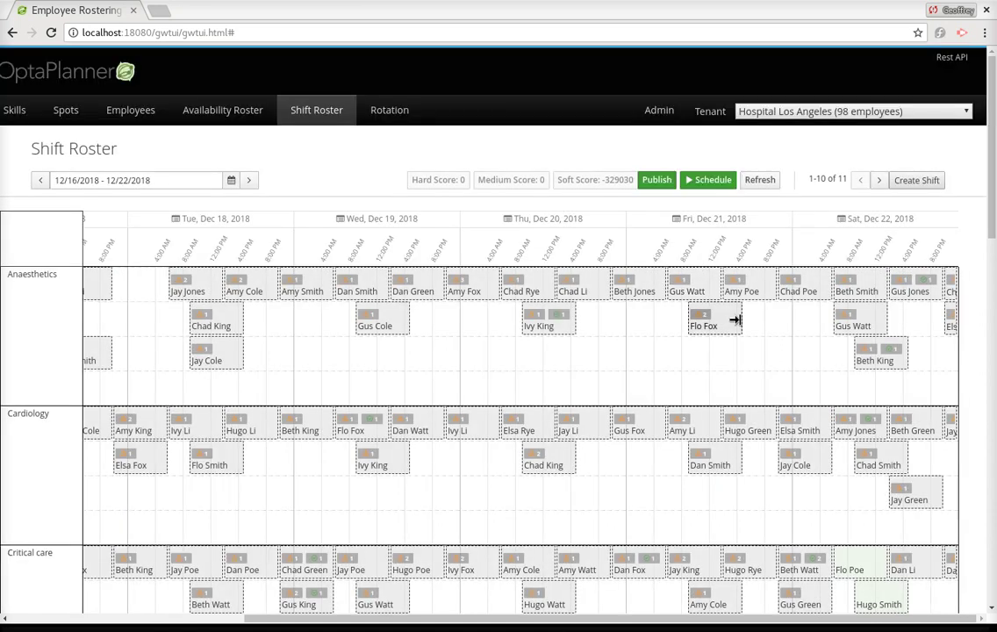
left_click_drag(404, 317, 417, 316)
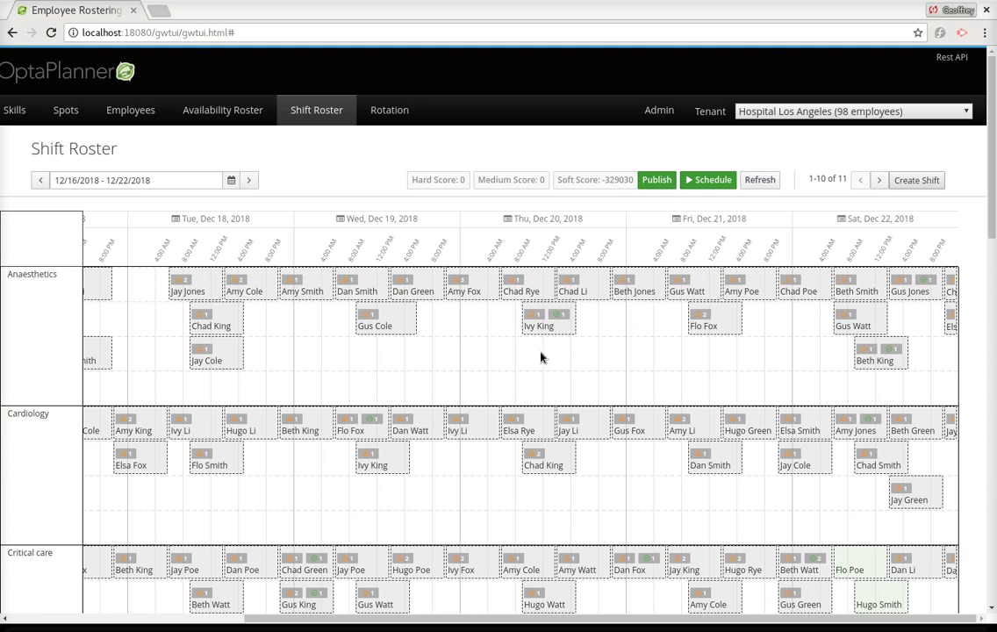
left_click_drag(542, 358, 596, 360)
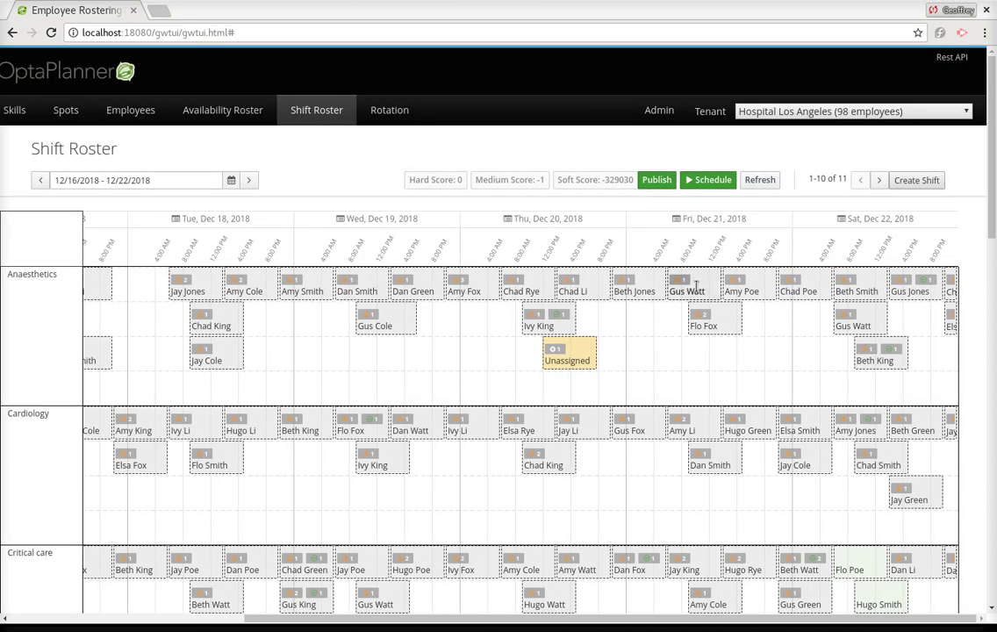
Step: Assign a different employee to the Anaesthetics shift on Friday, December 21, 6:00 AM to 2:00 PM, pinned, and reschedule the roster
mouse_move(696, 286)
mouse_move(744, 293)
left_click(701, 287)
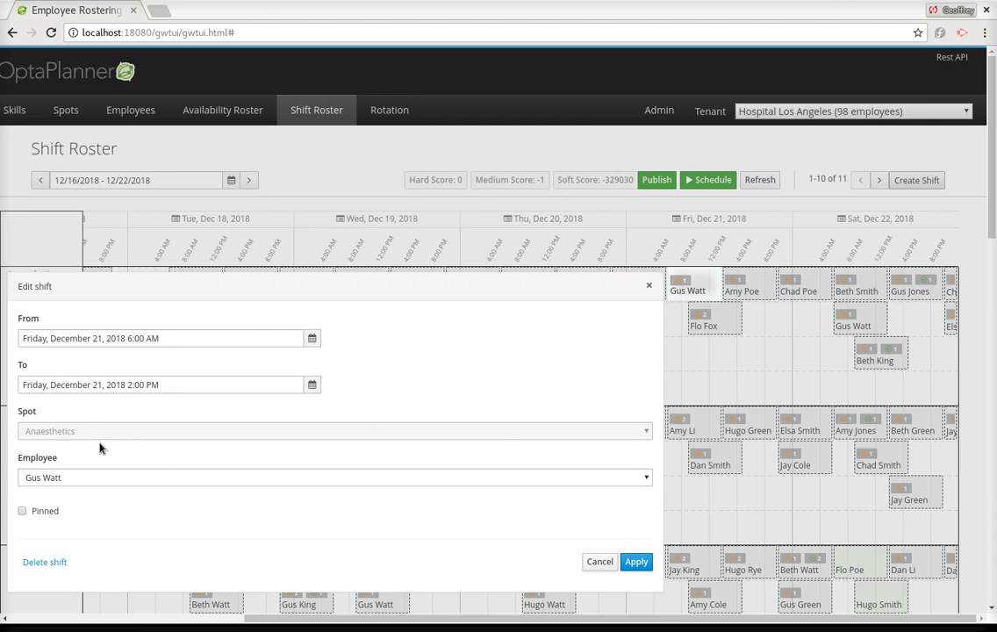
left_click(61, 474)
scroll(135, 413, "up", 3)
scroll(136, 414, "up", 6)
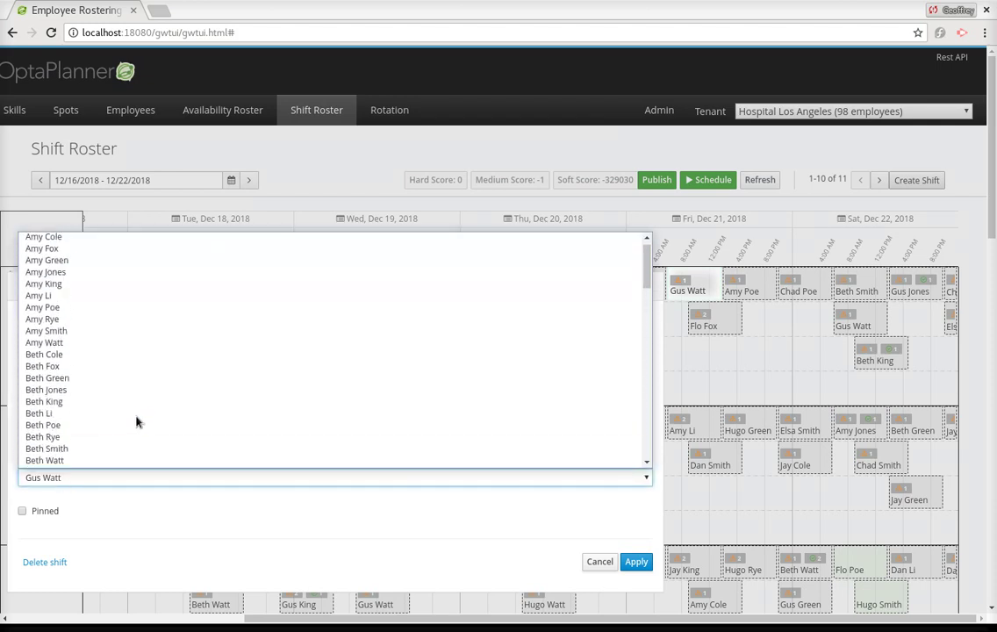
left_click(52, 307)
left_click(22, 511)
left_click(636, 562)
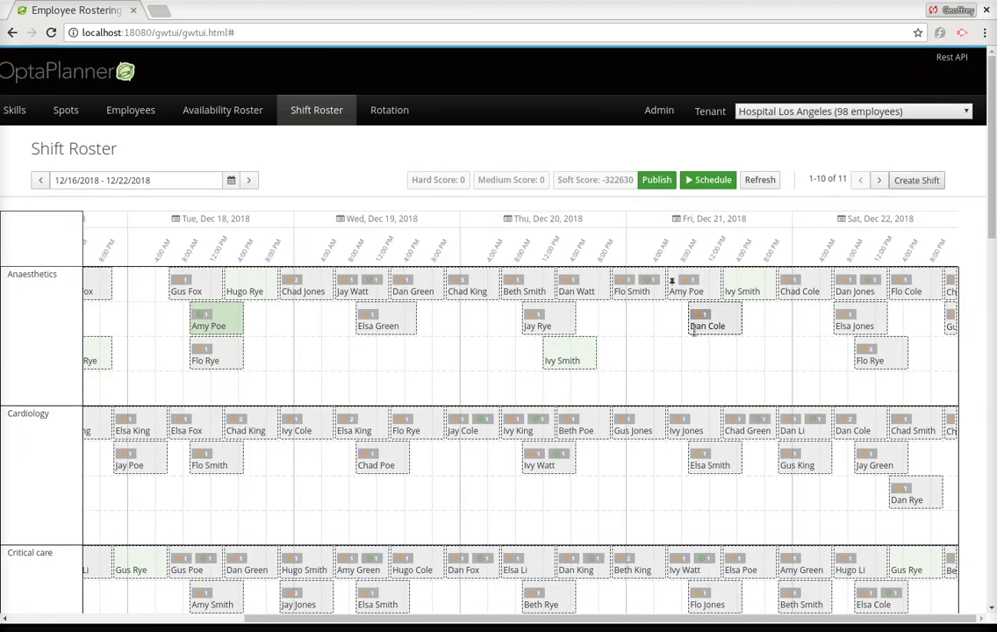
Step: Look over the rescheduled shifts and compare them with the past weeks 12/09/2018 - 12/15/2018 and 12/02/2018 - 12/08/2018
scroll(674, 417, "down", 5)
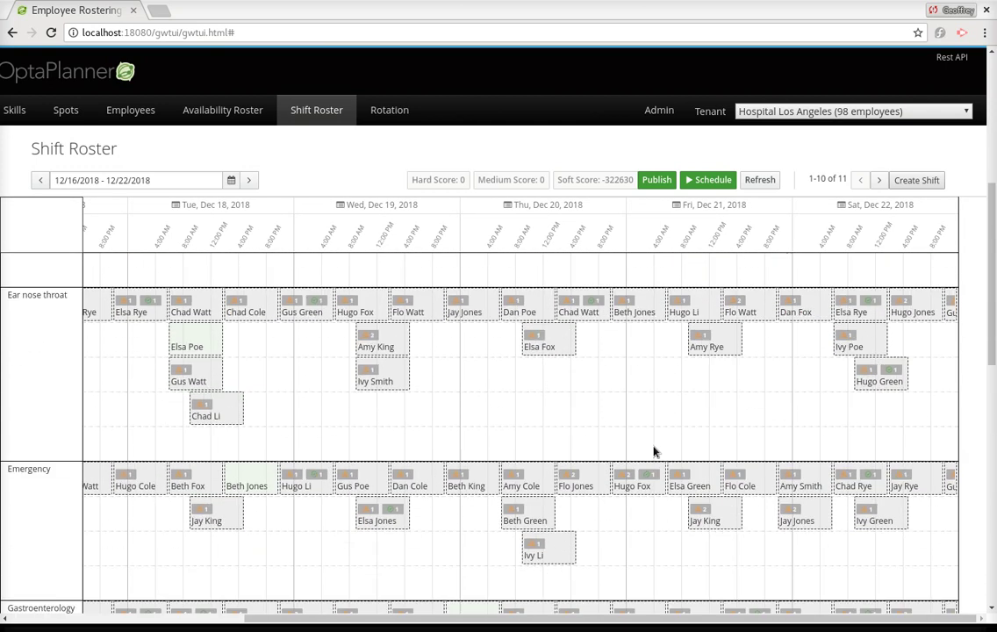
scroll(655, 451, "up", 5)
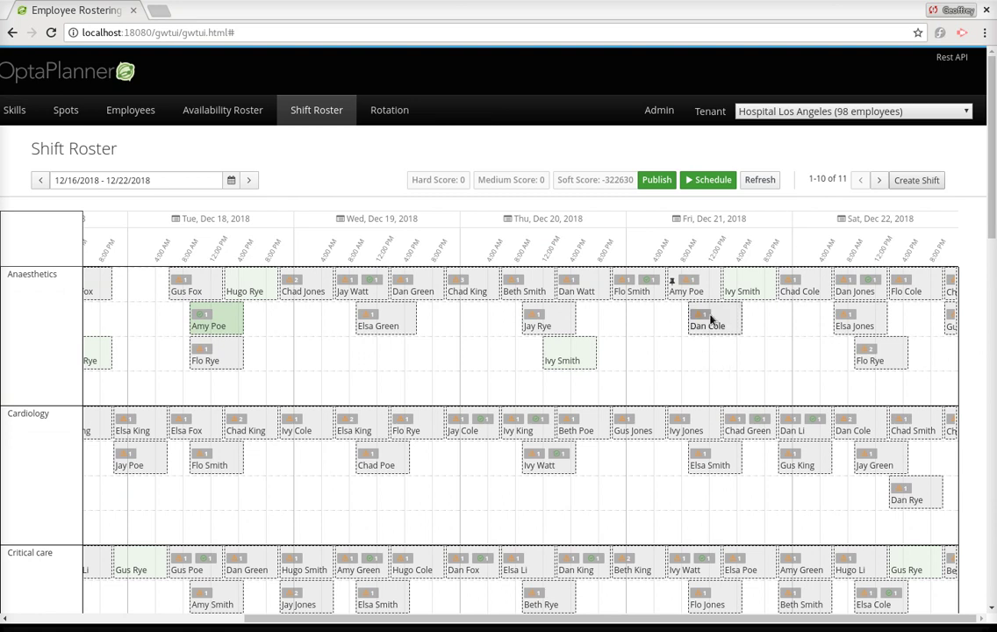
mouse_move(711, 320)
left_click(40, 180)
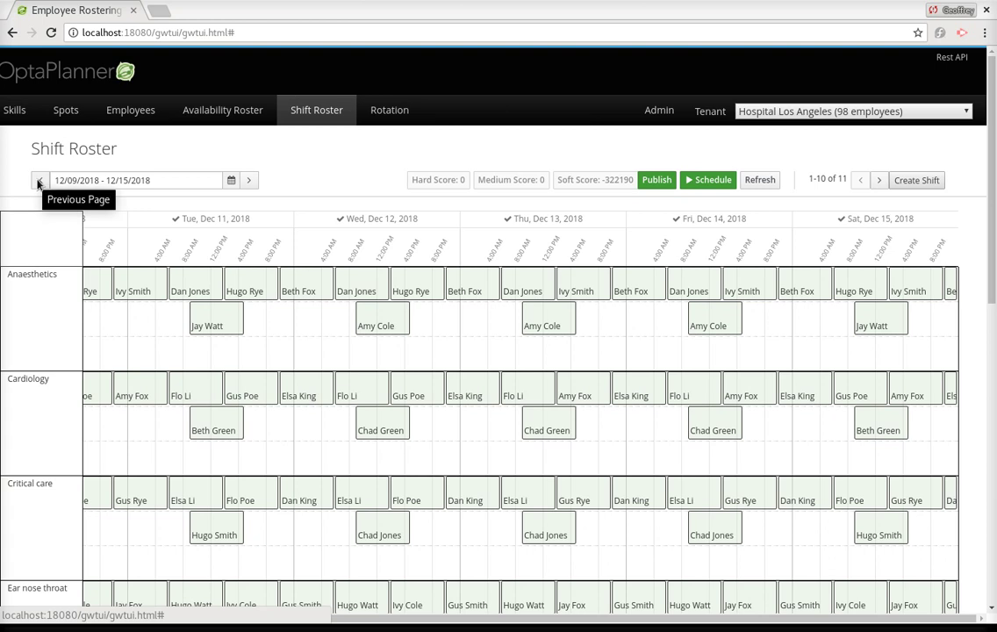
left_click(39, 181)
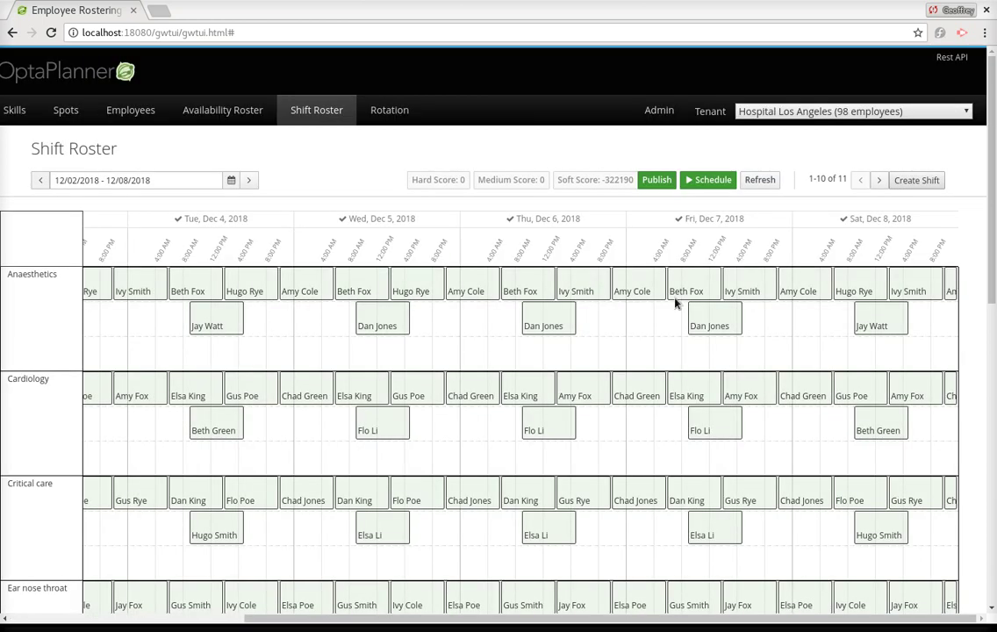
left_click(248, 183)
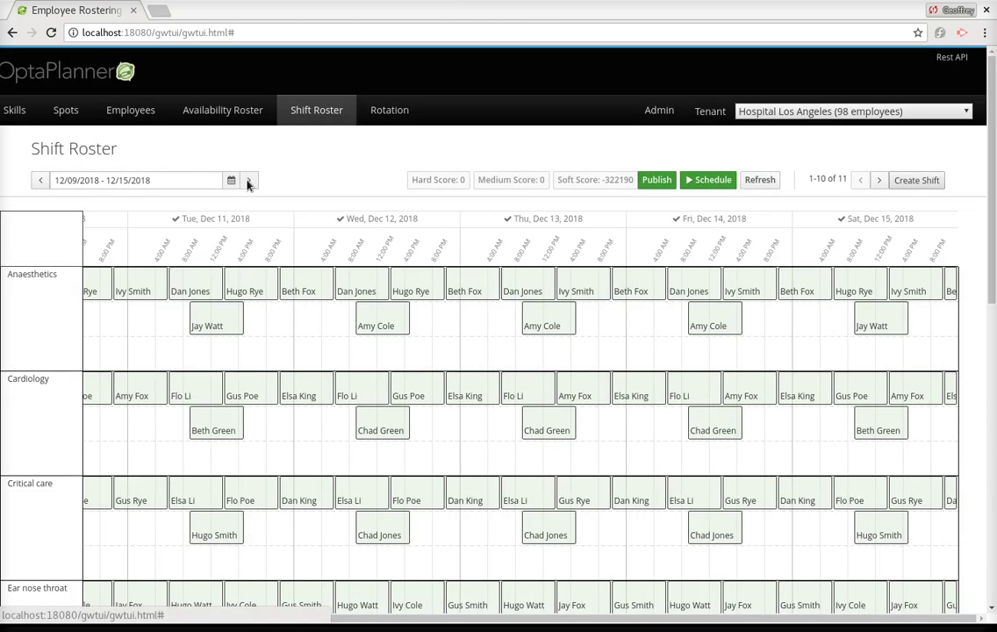
left_click(248, 182)
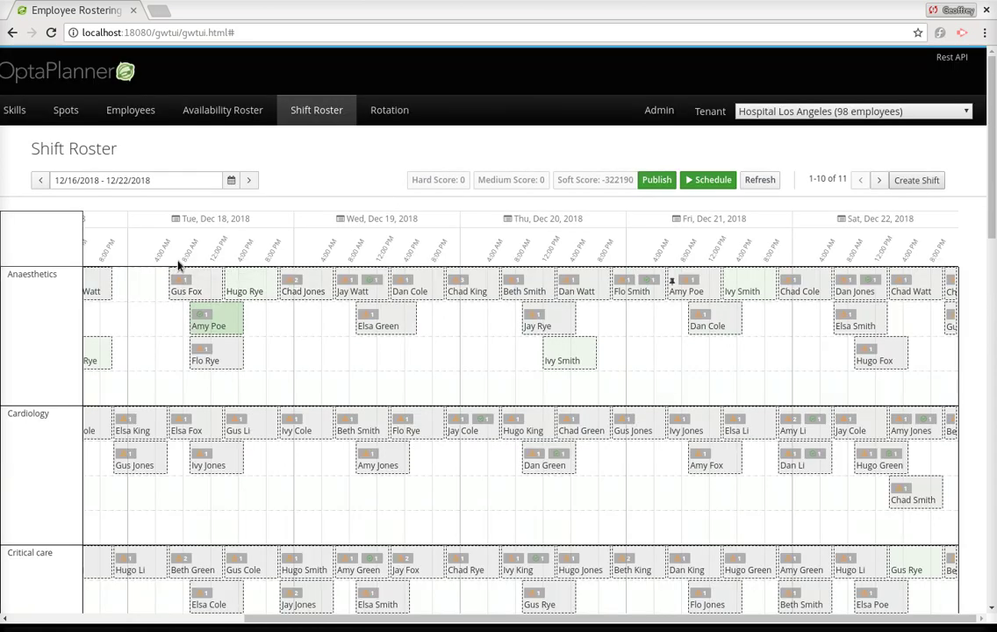
Step: Publish the roster from the 12/30/2018 - 01/05/2019 week, and check the preceding week, 12/23/2018 - 12/29/2018
left_click_drag(319, 619, 84, 612)
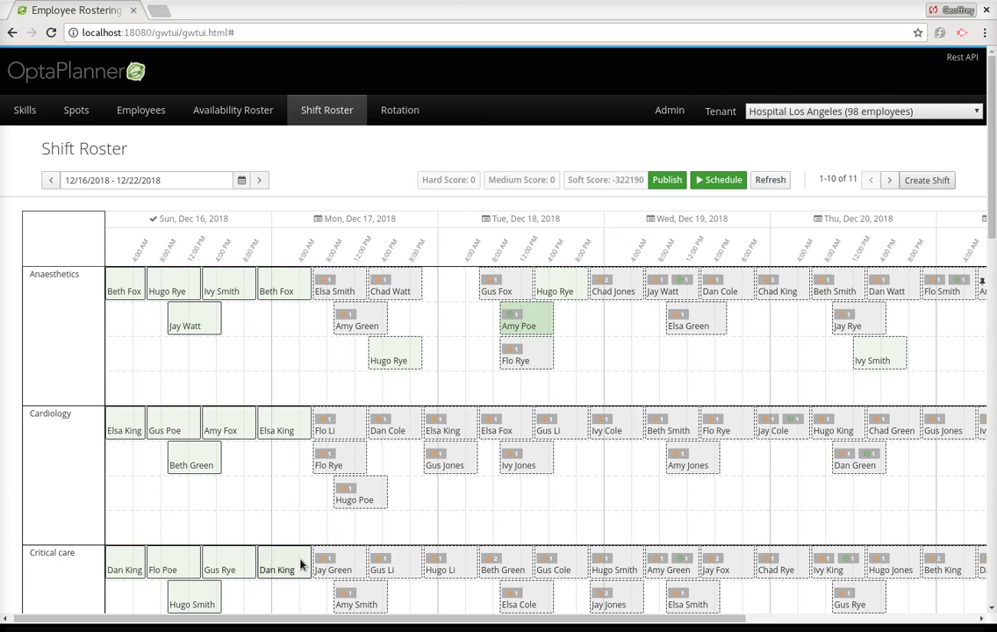
left_click(260, 182)
left_click(260, 184)
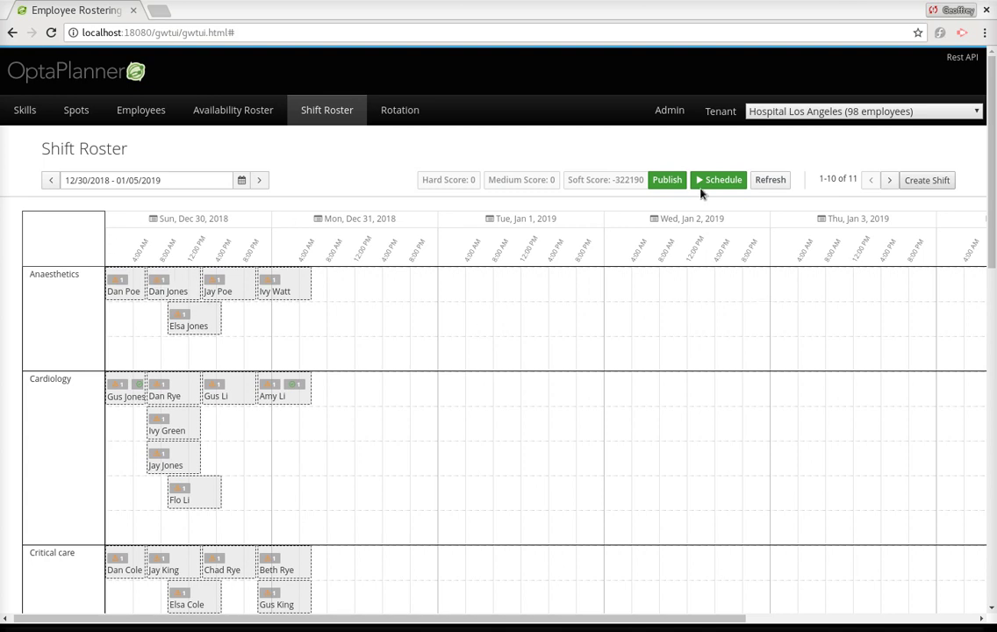
left_click(668, 180)
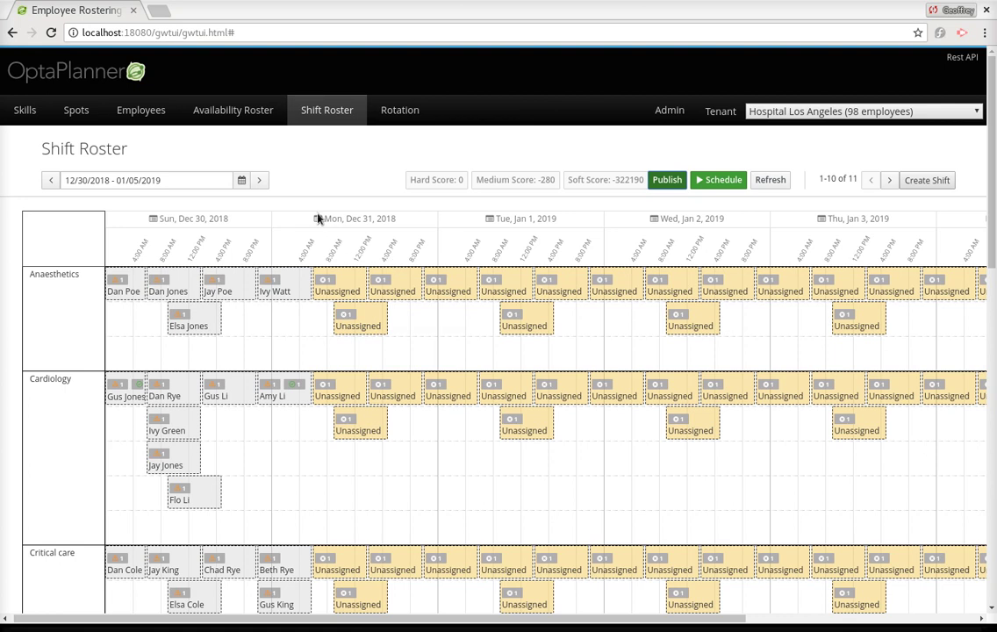
left_click(50, 181)
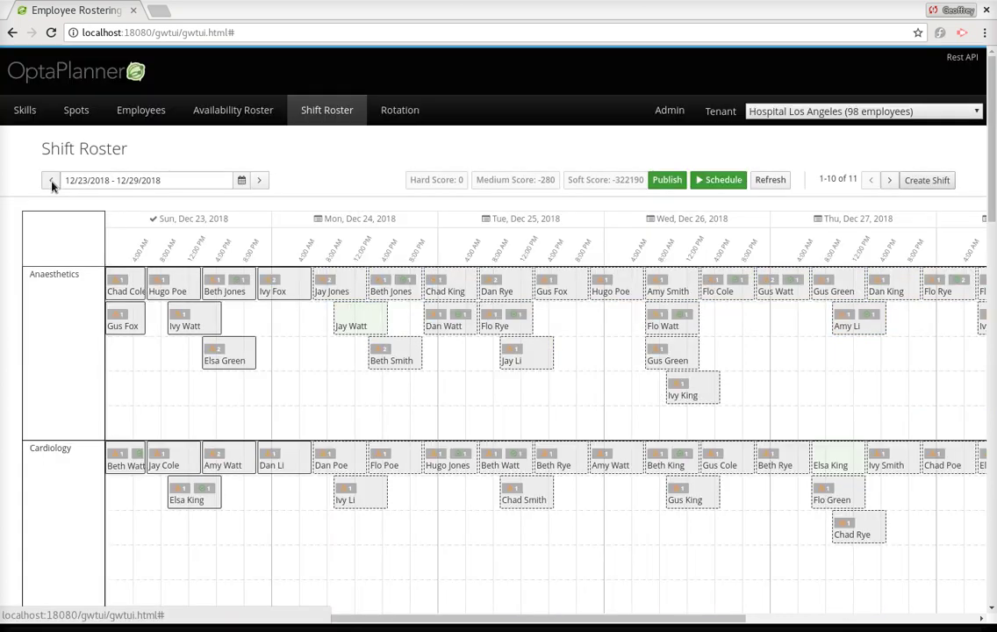
Step: Review the published week 12/16/2018 - 12/22/2018 and compare it with the draft days of 12/23/2018 - 12/29/2018
left_click(51, 181)
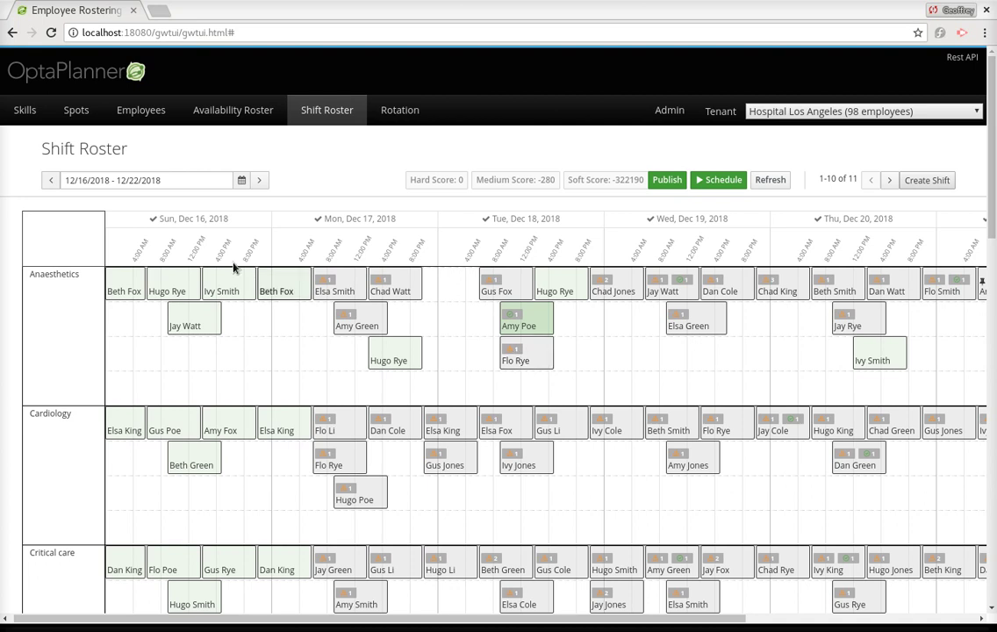
left_click(259, 180)
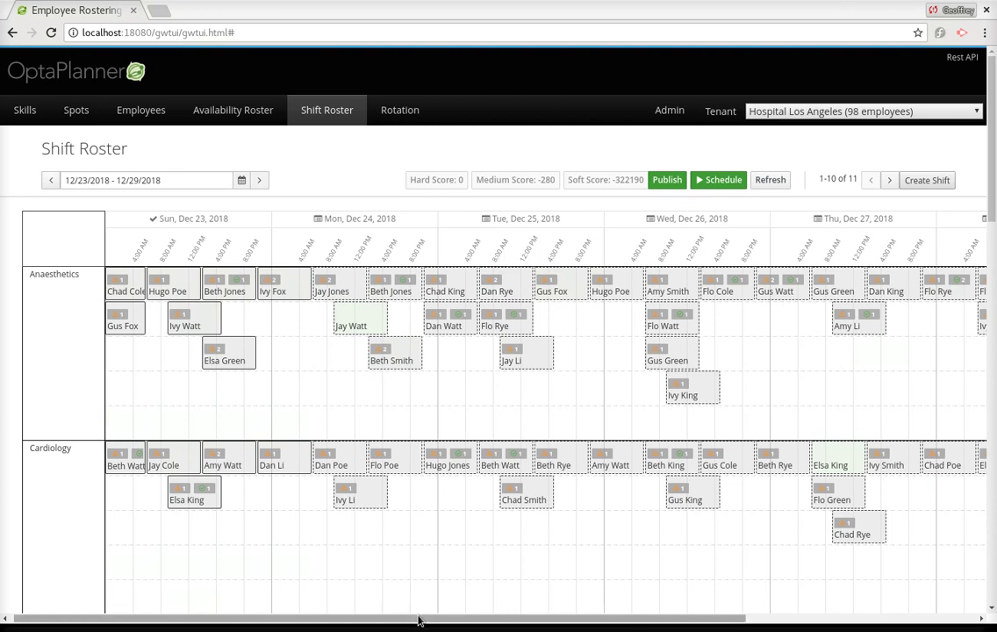
mouse_move(419, 620)
left_mouse_down()
mouse_move(487, 618)
mouse_move(418, 619)
left_mouse_up()
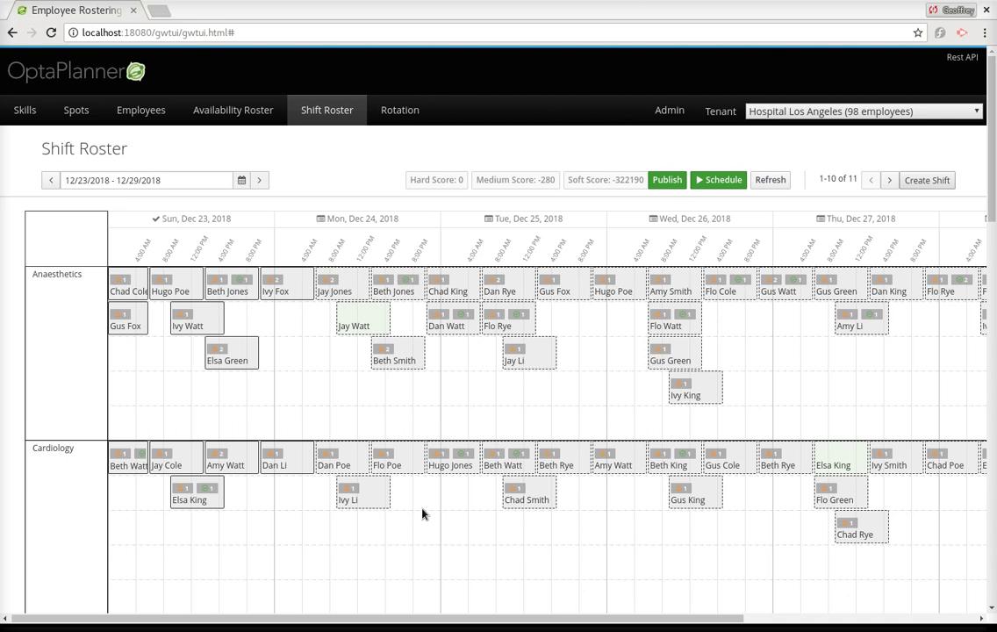
Step: Delete the Anaesthetics shift on Tuesday, December 25, 9:00 AM to 5:00 PM, and add one on Wednesday, December 26, from about 1 AM to 9 AM
left_click(520, 358)
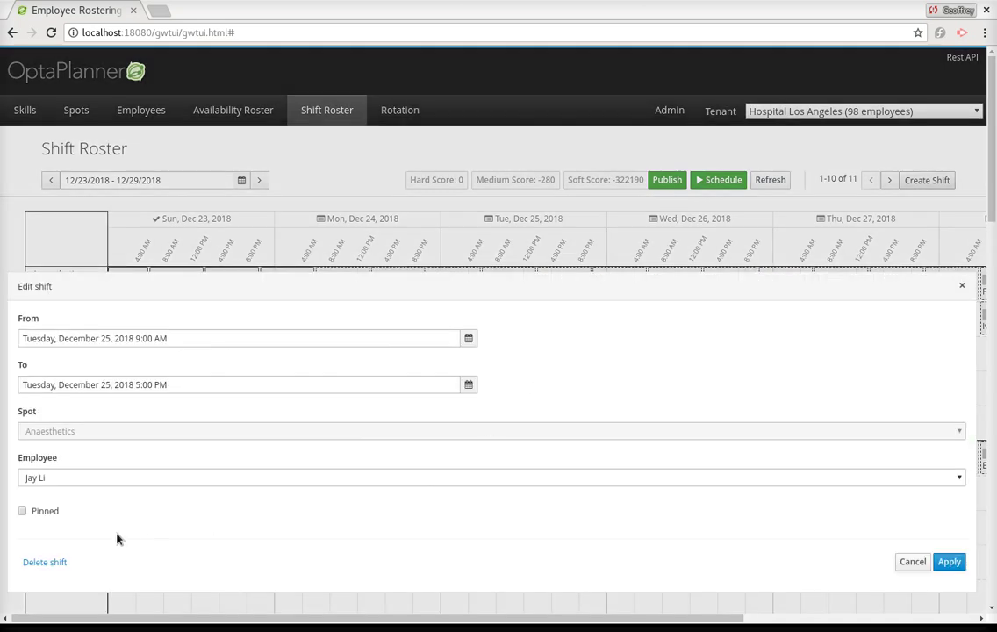
left_click(61, 563)
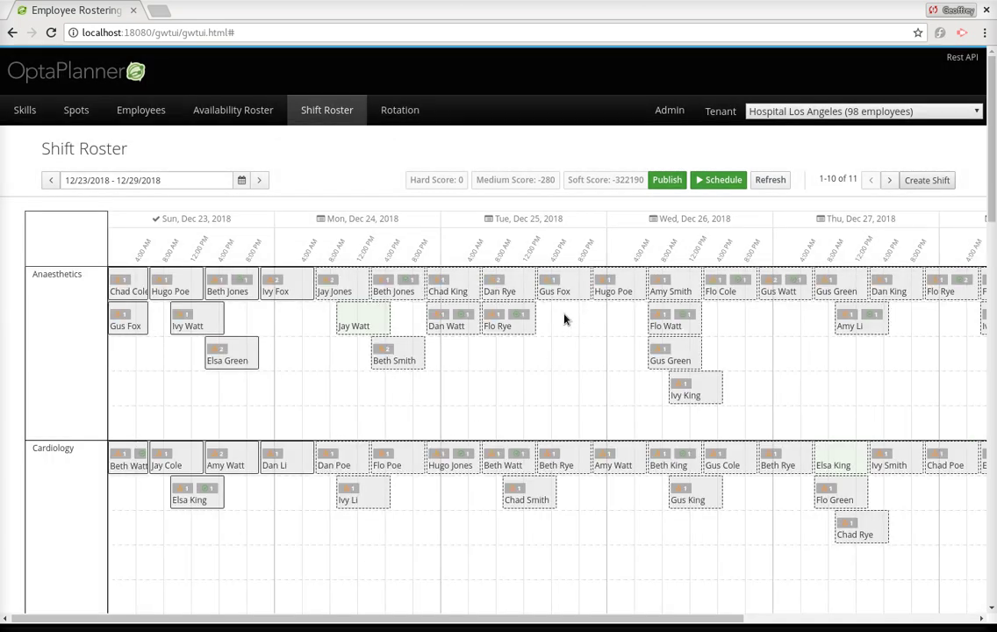
double_click(612, 392)
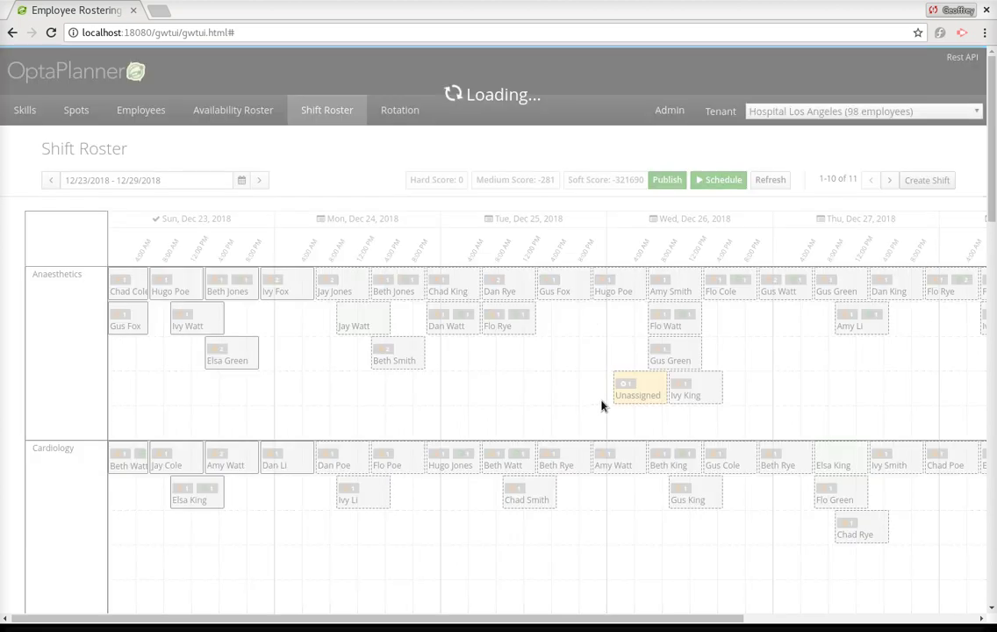